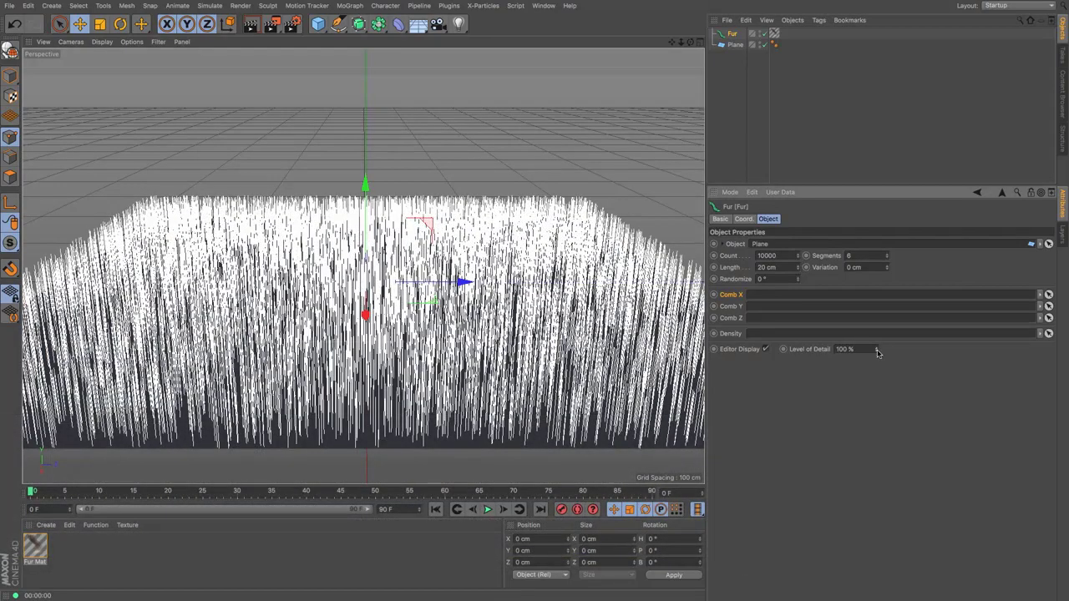
Step: Render a preview of the fur-covered plane in the viewport
{"action": "left_click", "coordinate": [250, 23]}
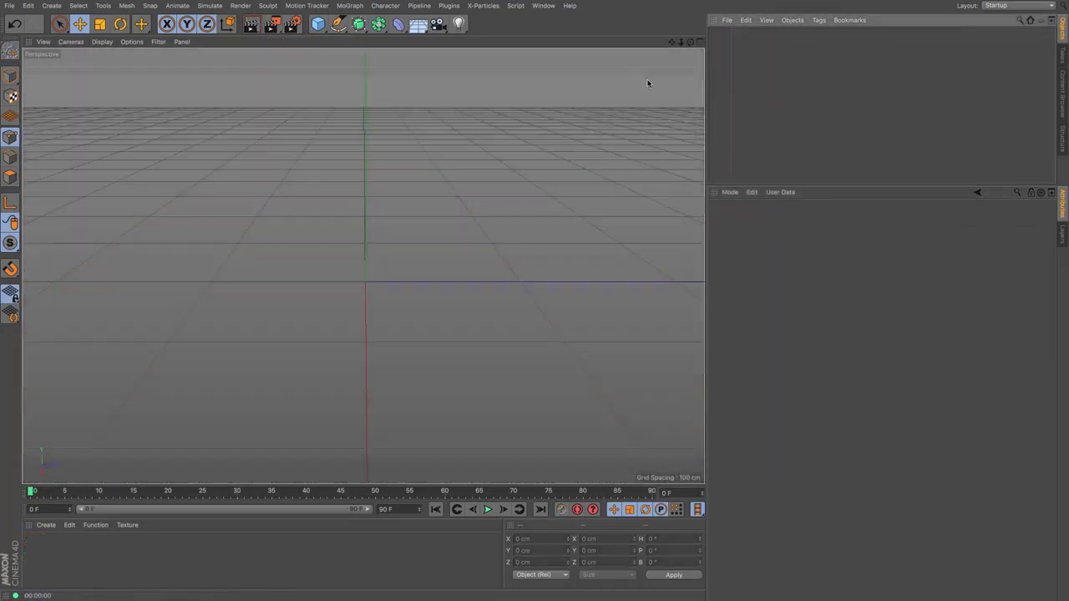
Step: Add a Plane primitive and apply Simulate > Hair Objects > Fur, giving 10000 strands 20 cm long
{"action": "left_click", "coordinate": [318, 23]}
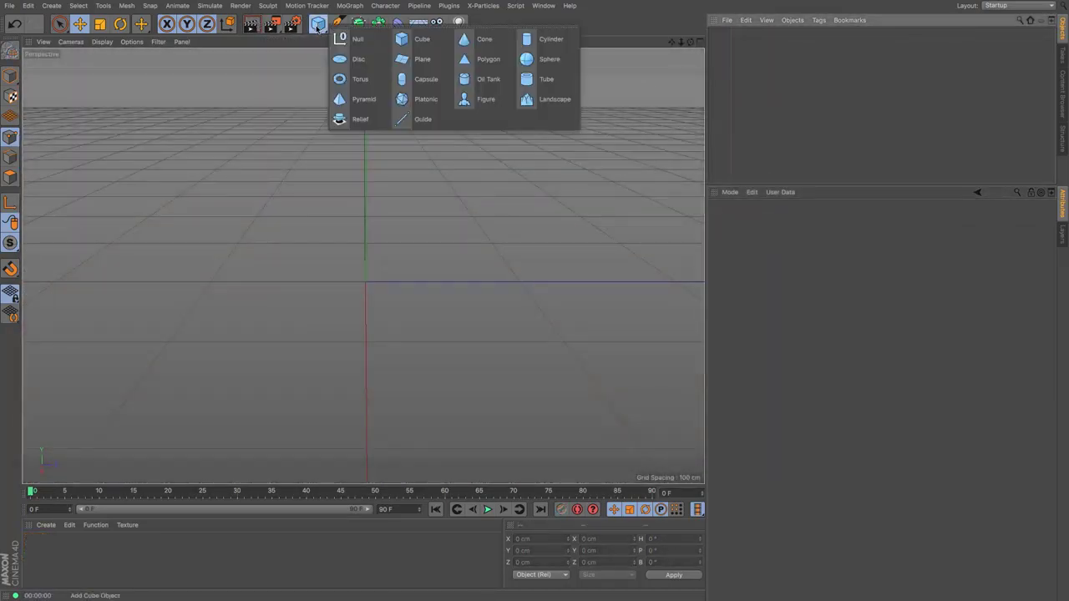
{"action": "left_click", "coordinate": [402, 61]}
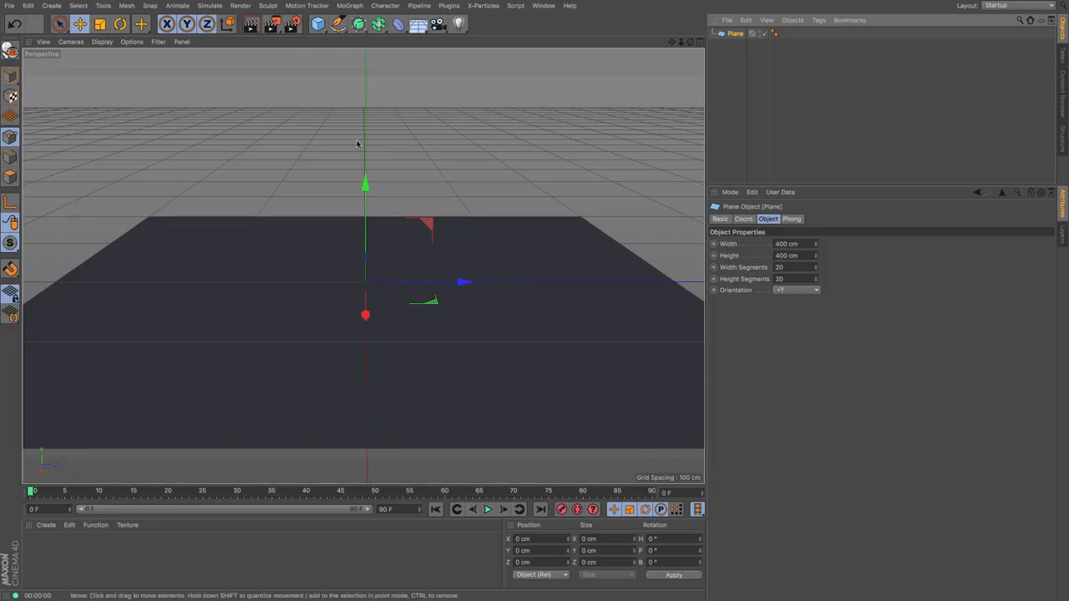
{"action": "left_click", "coordinate": [210, 7]}
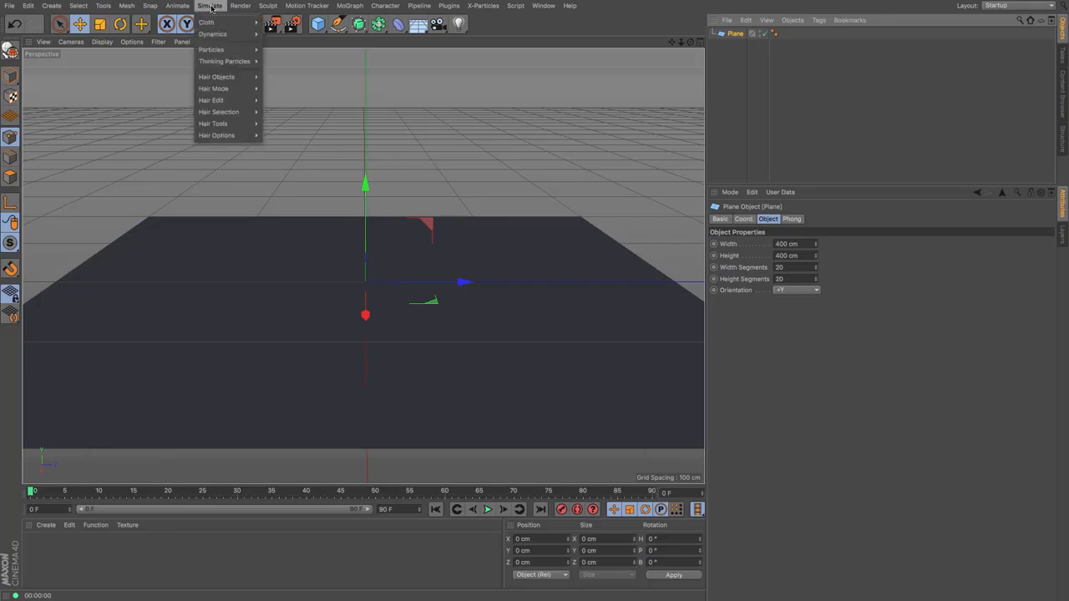
{"action": "mouse_move", "coordinate": [225, 78]}
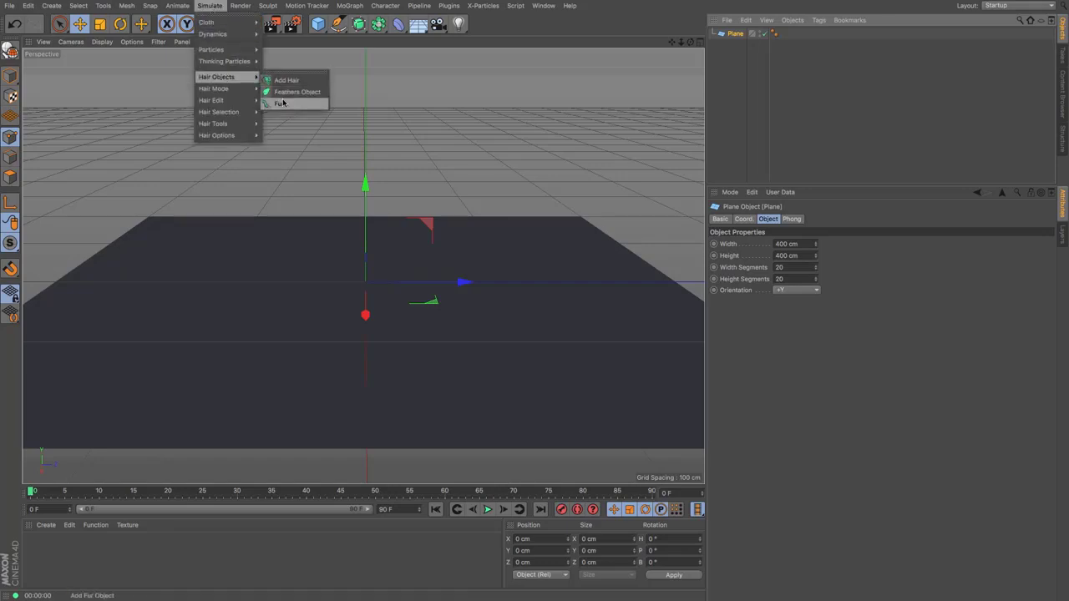
{"action": "left_click", "coordinate": [281, 103]}
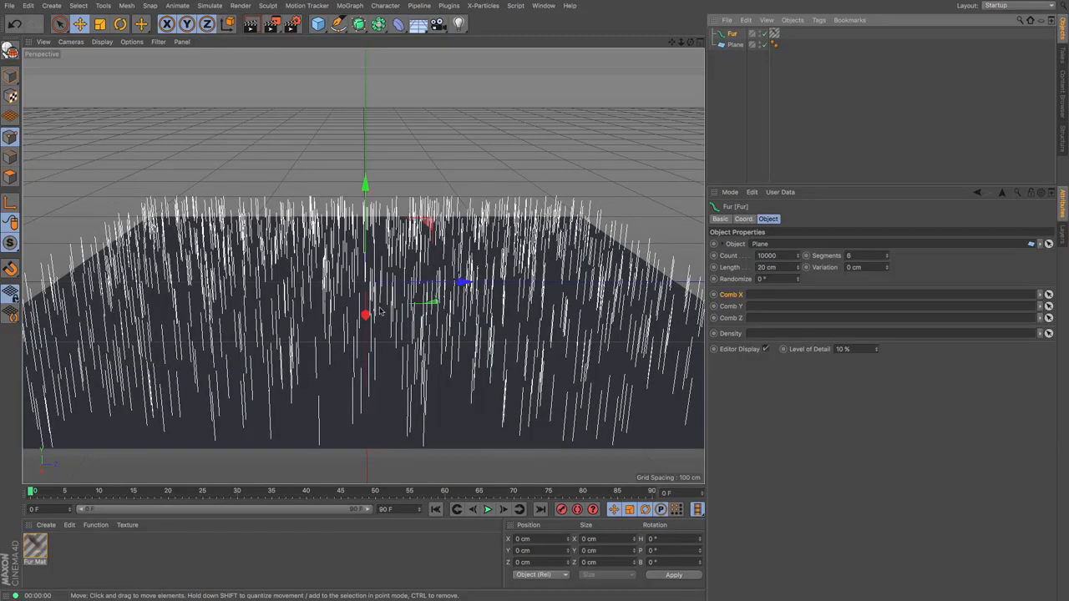
{"action": "left_click", "coordinate": [251, 23]}
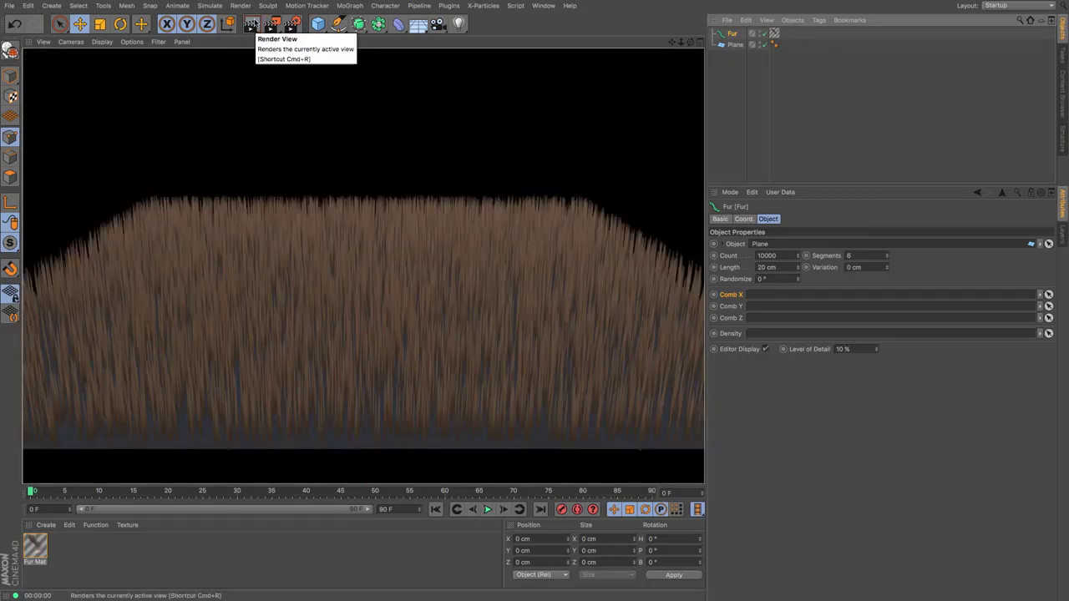
{"action": "key", "text": "super+z"}
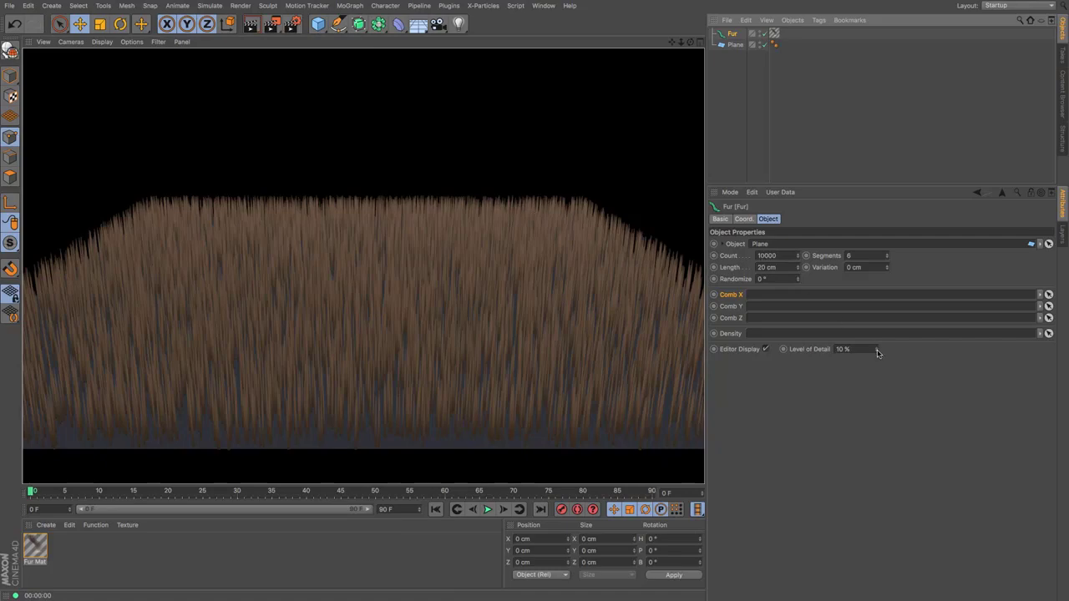
{"action": "left_click_drag", "start_coordinate": [877, 352], "coordinate": [877, 287]}
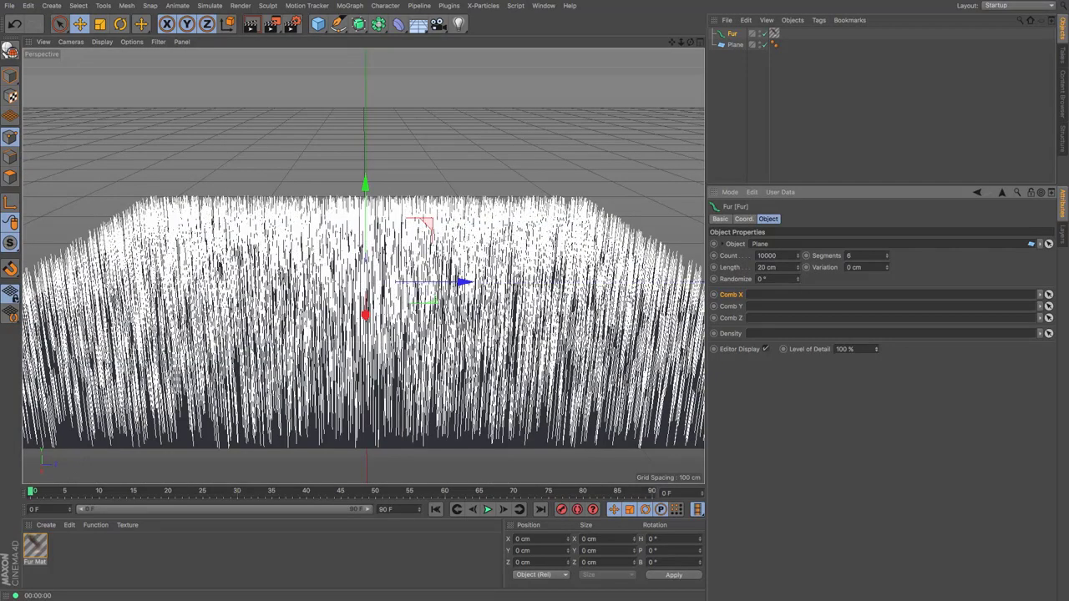
{"action": "left_click", "coordinate": [252, 23]}
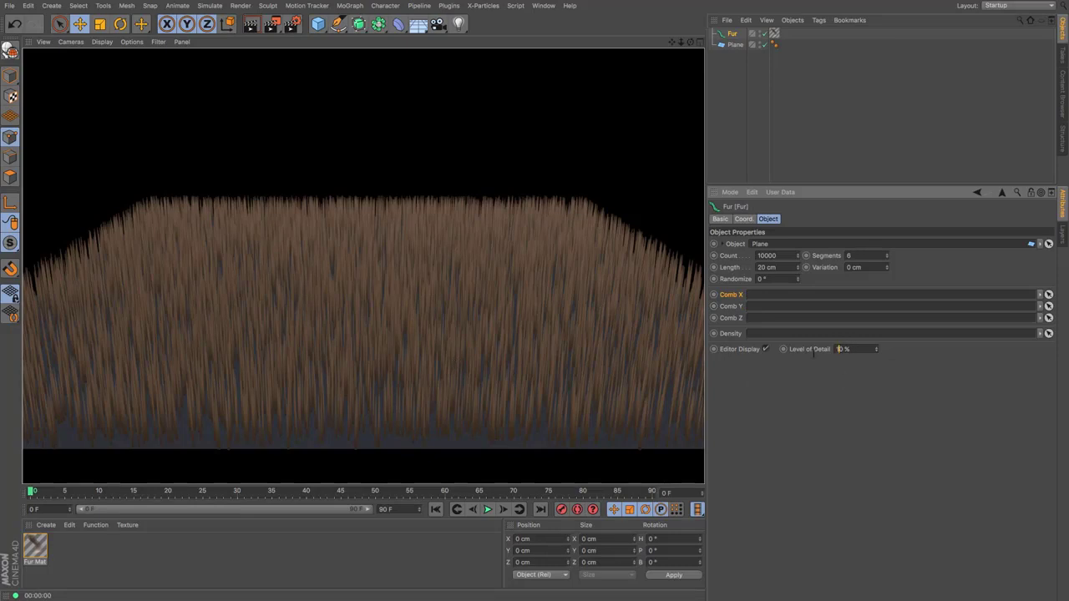
{"action": "key", "text": "Return"}
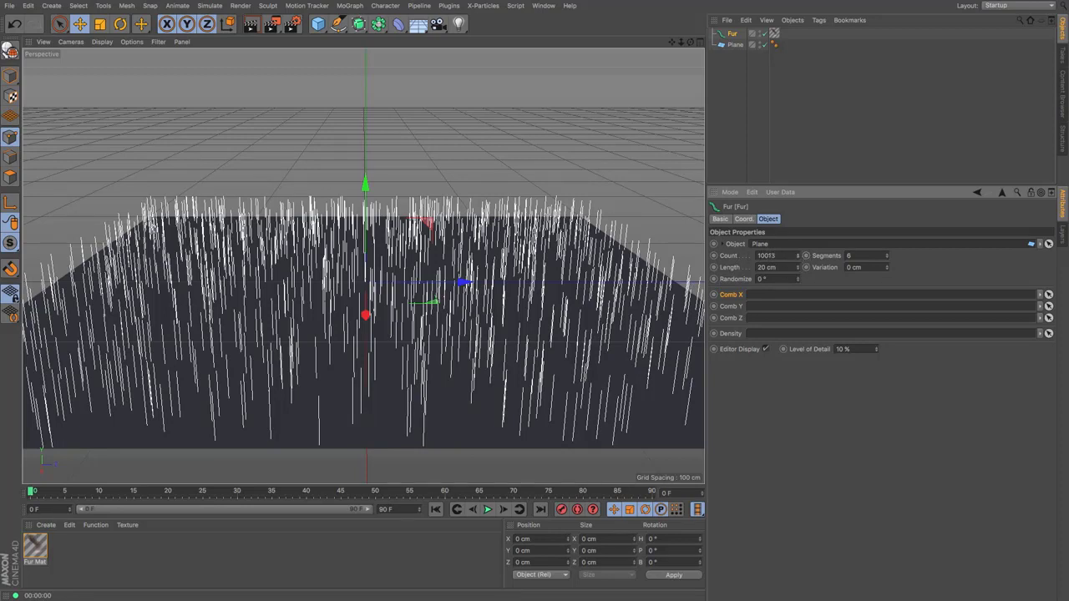
Step: Raise the fur Count slightly, lengthen strands to 25 cm with length variation, and render
{"action": "left_click_drag", "start_coordinate": [798, 255], "coordinate": [798, 251]}
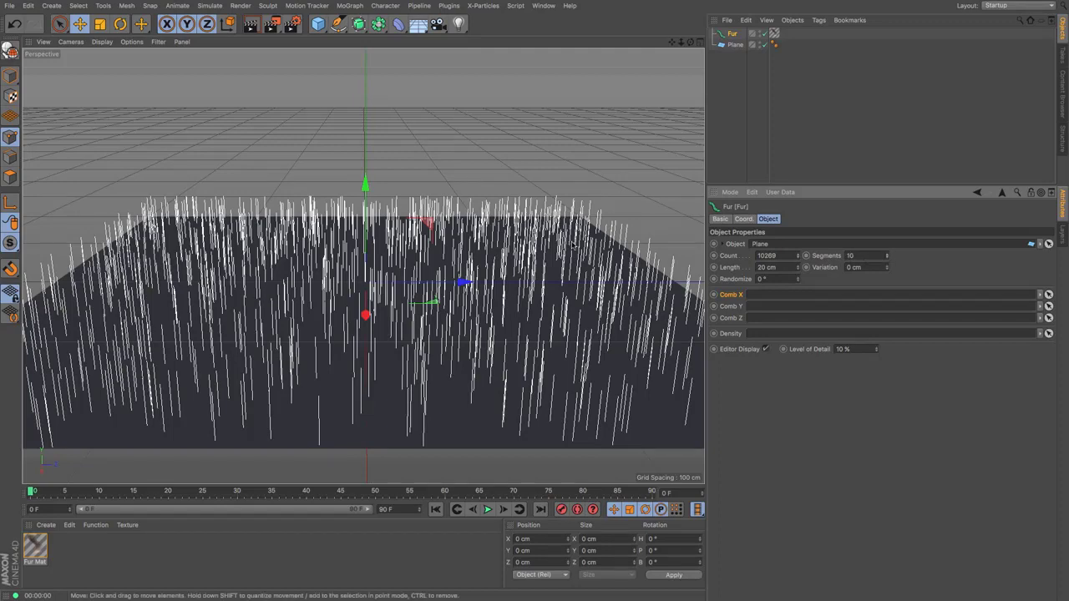
{"action": "left_click_drag", "start_coordinate": [798, 269], "coordinate": [798, 262]}
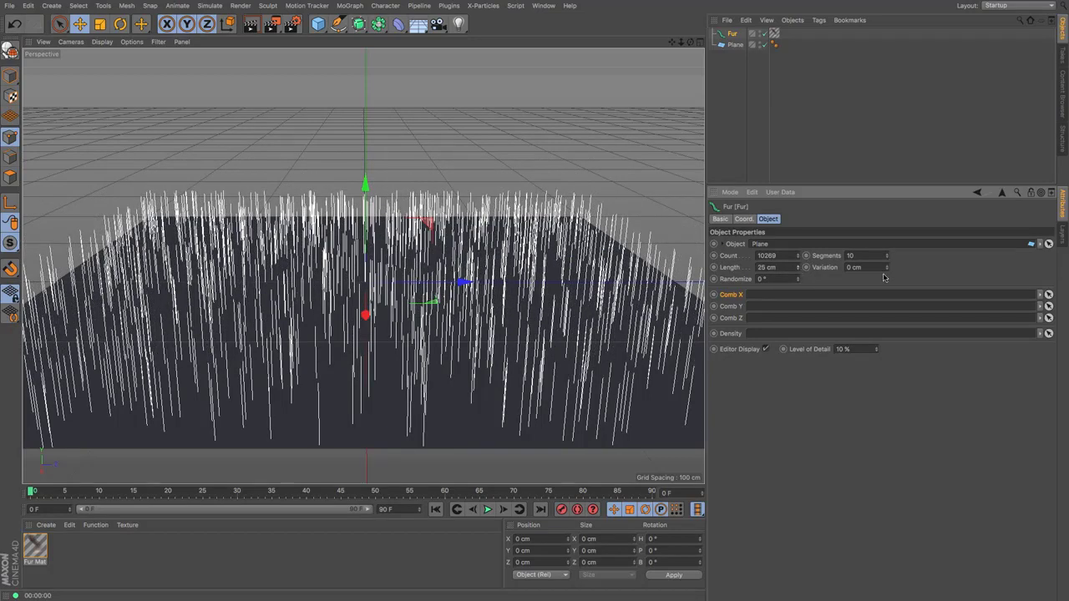
{"action": "left_click_drag", "start_coordinate": [888, 270], "coordinate": [888, 261]}
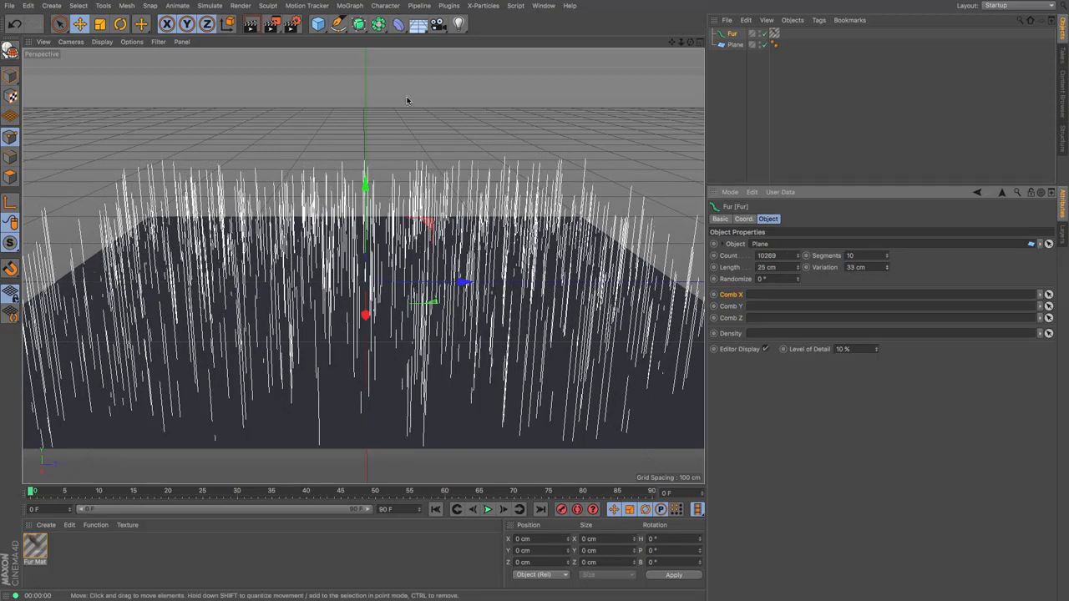
{"action": "left_click", "coordinate": [251, 23]}
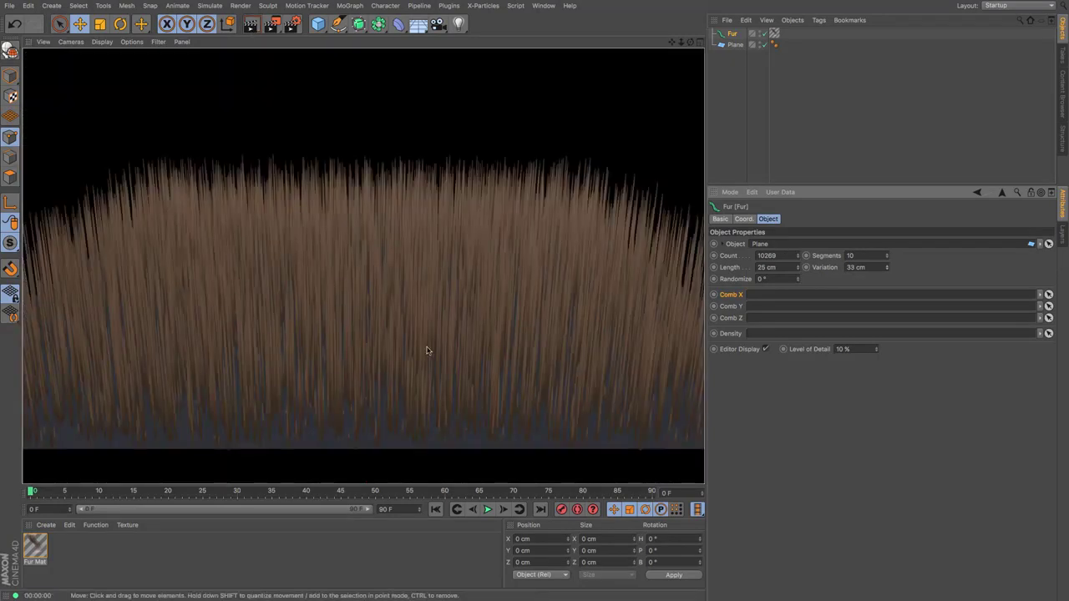
Step: Shorten the strands to 15 cm with 3 cm variation, render, and return to the editor
{"action": "left_click_drag", "start_coordinate": [798, 269], "coordinate": [798, 285]}
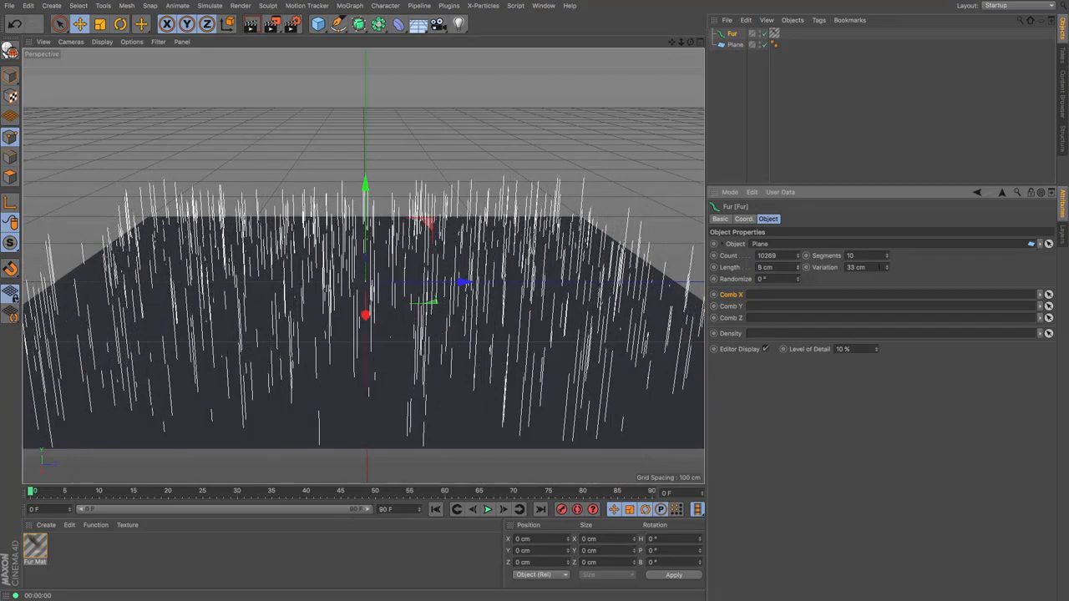
{"action": "left_click_drag", "start_coordinate": [887, 269], "coordinate": [887, 278]}
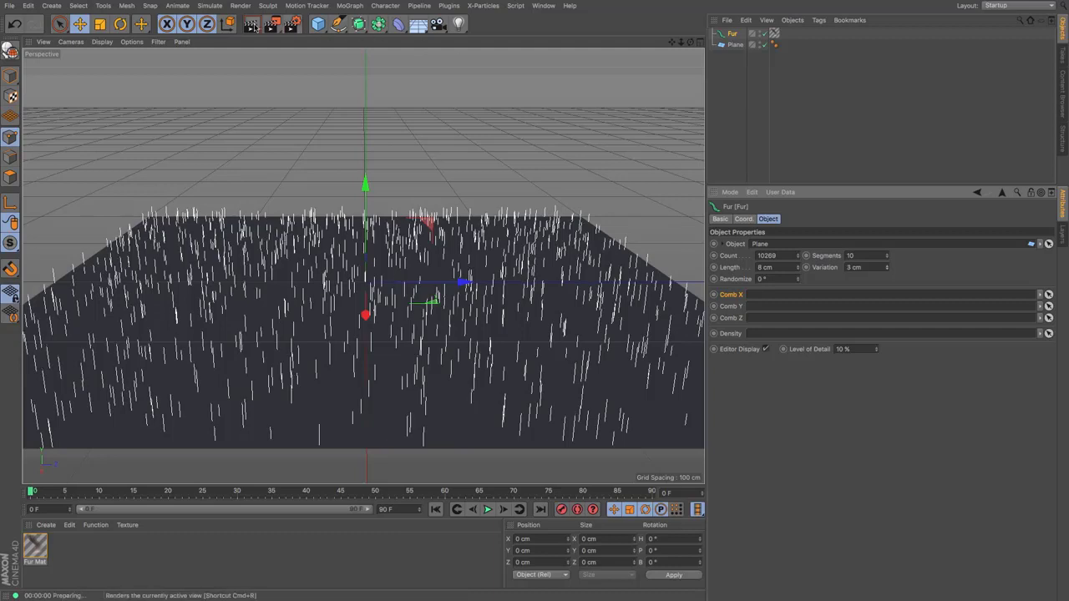
{"action": "key", "text": "ctrl+r"}
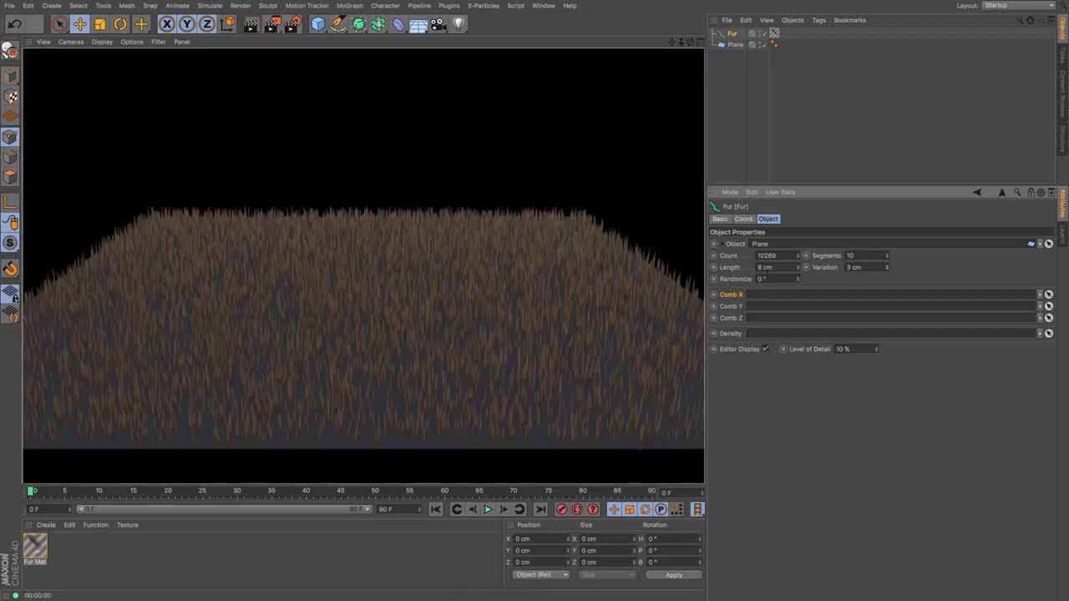
{"action": "left_click", "coordinate": [732, 265]}
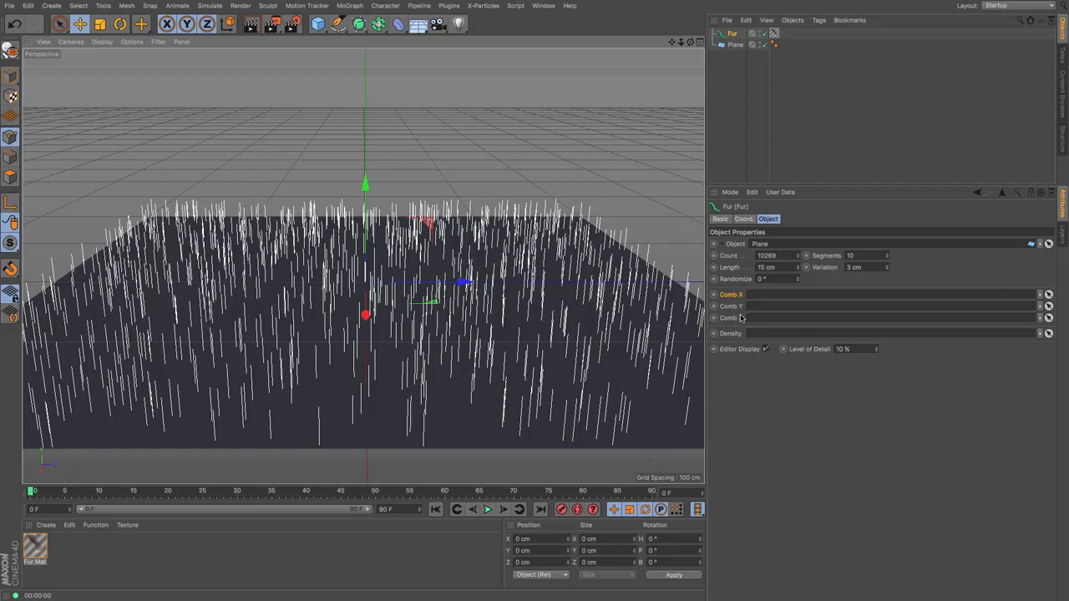
Step: Make the Plane editable and paint a yellow vertex-map patch on its far right
{"action": "left_click", "coordinate": [733, 45]}
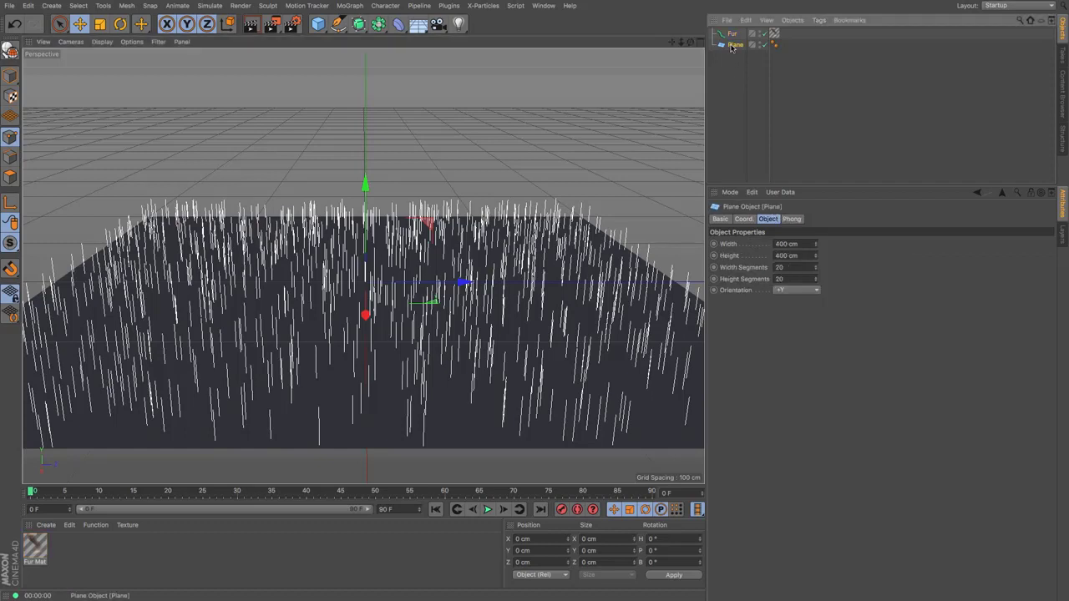
{"action": "left_click", "coordinate": [10, 51]}
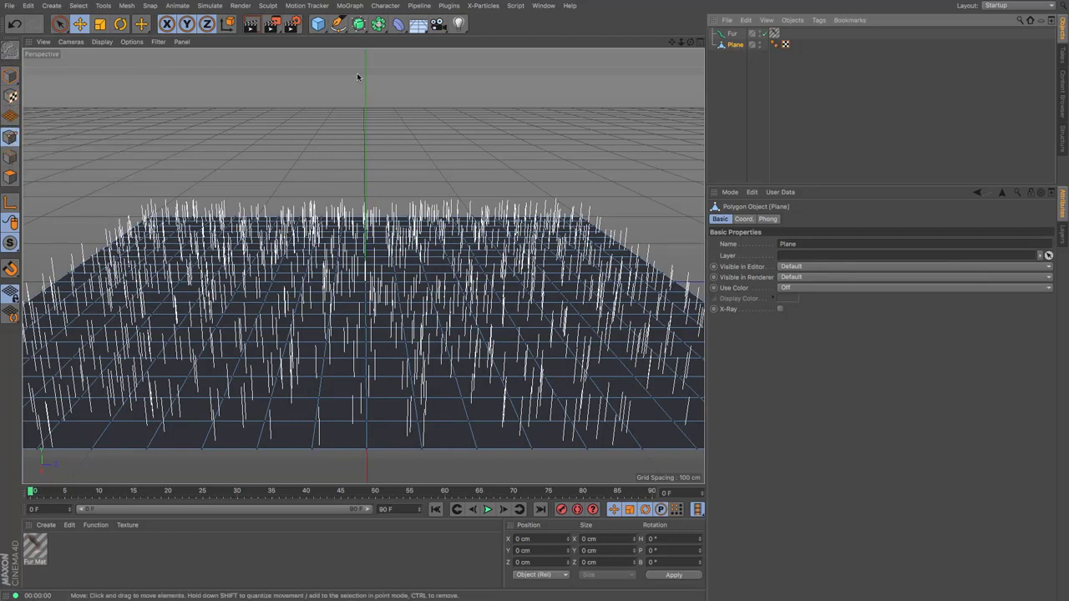
{"action": "left_click", "coordinate": [385, 6]}
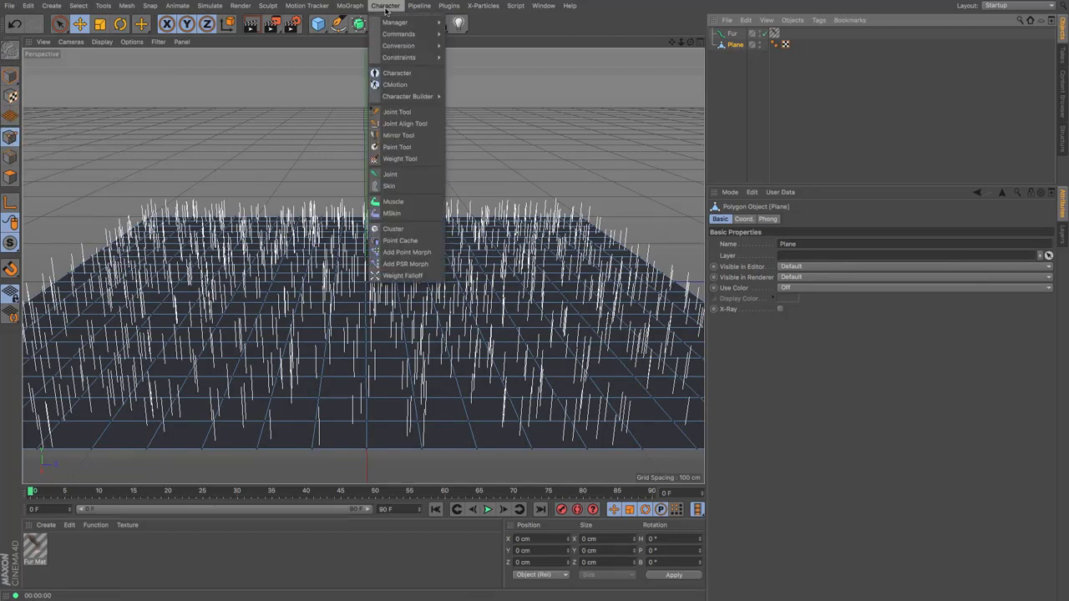
{"action": "left_click", "coordinate": [407, 147]}
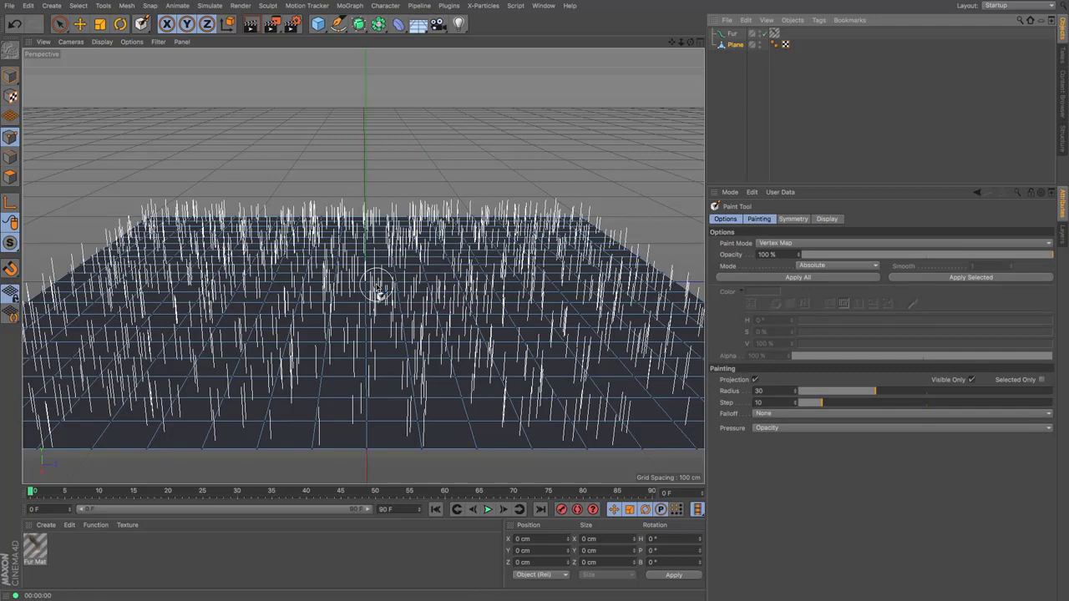
{"action": "mouse_move", "coordinate": [379, 279]}
{"action": "left_mouse_down"}
{"action": "mouse_move", "coordinate": [316, 277]}
{"action": "mouse_move", "coordinate": [452, 284]}
{"action": "mouse_move", "coordinate": [384, 252]}
{"action": "mouse_move", "coordinate": [576, 219]}
{"action": "mouse_move", "coordinate": [563, 226]}
{"action": "mouse_move", "coordinate": [596, 232]}
{"action": "mouse_move", "coordinate": [447, 211]}
{"action": "mouse_move", "coordinate": [591, 242]}
{"action": "mouse_move", "coordinate": [628, 263]}
{"action": "mouse_move", "coordinate": [597, 247]}
{"action": "mouse_move", "coordinate": [518, 259]}
{"action": "mouse_move", "coordinate": [499, 251]}
{"action": "mouse_move", "coordinate": [638, 281]}
{"action": "mouse_move", "coordinate": [487, 274]}
{"action": "mouse_move", "coordinate": [480, 288]}
{"action": "mouse_move", "coordinate": [668, 282]}
{"action": "mouse_move", "coordinate": [320, 280]}
{"action": "mouse_move", "coordinate": [330, 234]}
{"action": "mouse_move", "coordinate": [390, 218]}
{"action": "mouse_move", "coordinate": [330, 244]}
{"action": "mouse_move", "coordinate": [312, 272]}
{"action": "mouse_move", "coordinate": [332, 272]}
{"action": "mouse_move", "coordinate": [326, 284]}
{"action": "mouse_move", "coordinate": [280, 295]}
{"action": "mouse_move", "coordinate": [310, 218]}
{"action": "mouse_move", "coordinate": [302, 333]}
{"action": "mouse_move", "coordinate": [324, 312]}
{"action": "mouse_move", "coordinate": [337, 221]}
{"action": "mouse_move", "coordinate": [341, 312]}
{"action": "mouse_move", "coordinate": [349, 219]}
{"action": "mouse_move", "coordinate": [365, 311]}
{"action": "left_mouse_up"}
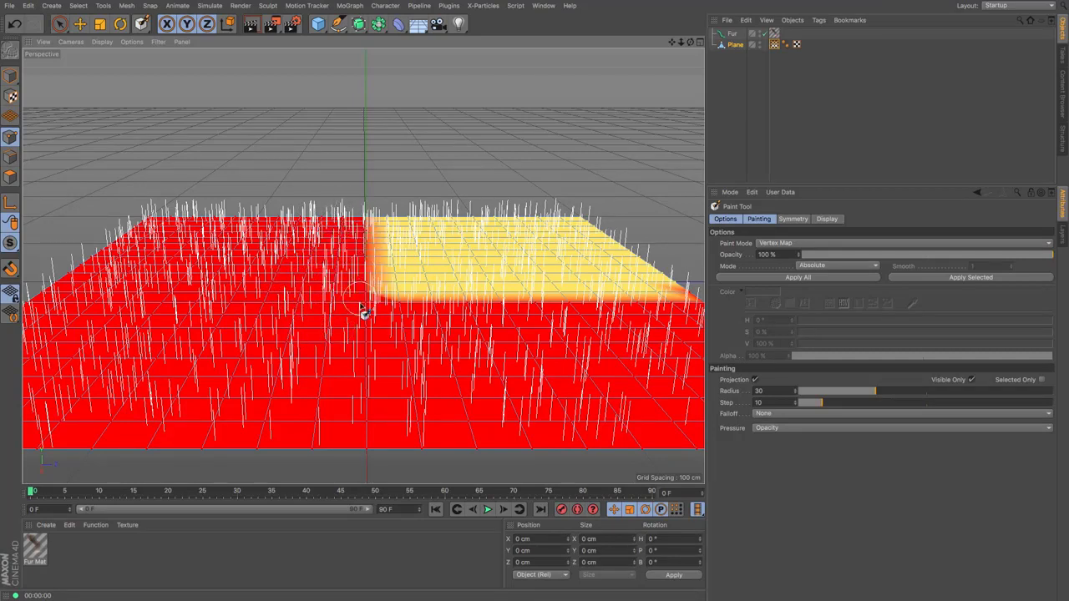
Step: Link the Vertex Map tag to the Fur's Comb X and render the combed fur
{"action": "left_click", "coordinate": [732, 33]}
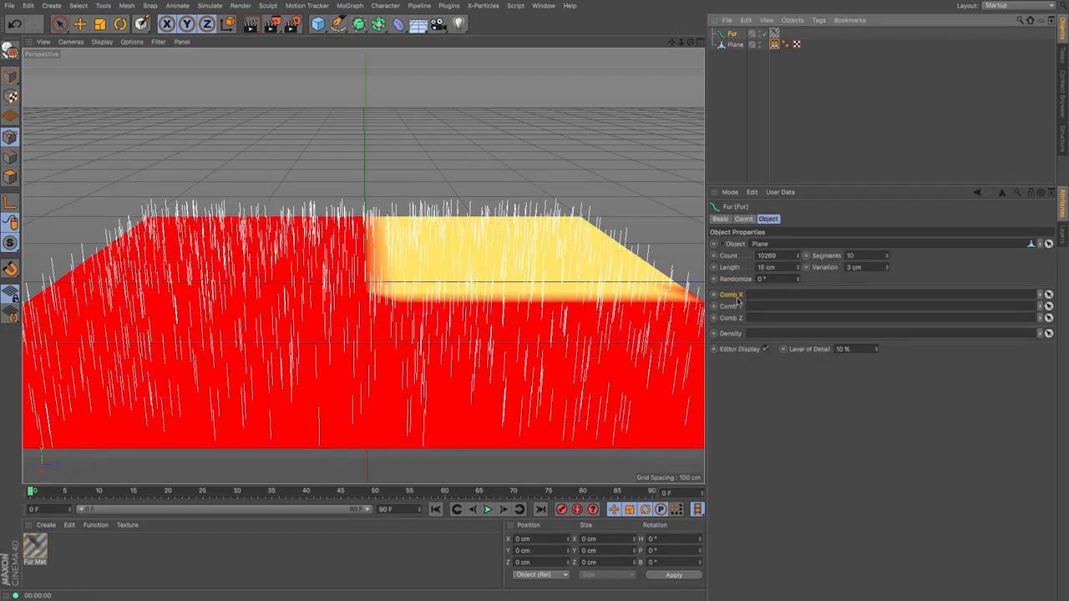
{"action": "left_click_drag", "start_coordinate": [775, 44], "coordinate": [760, 294]}
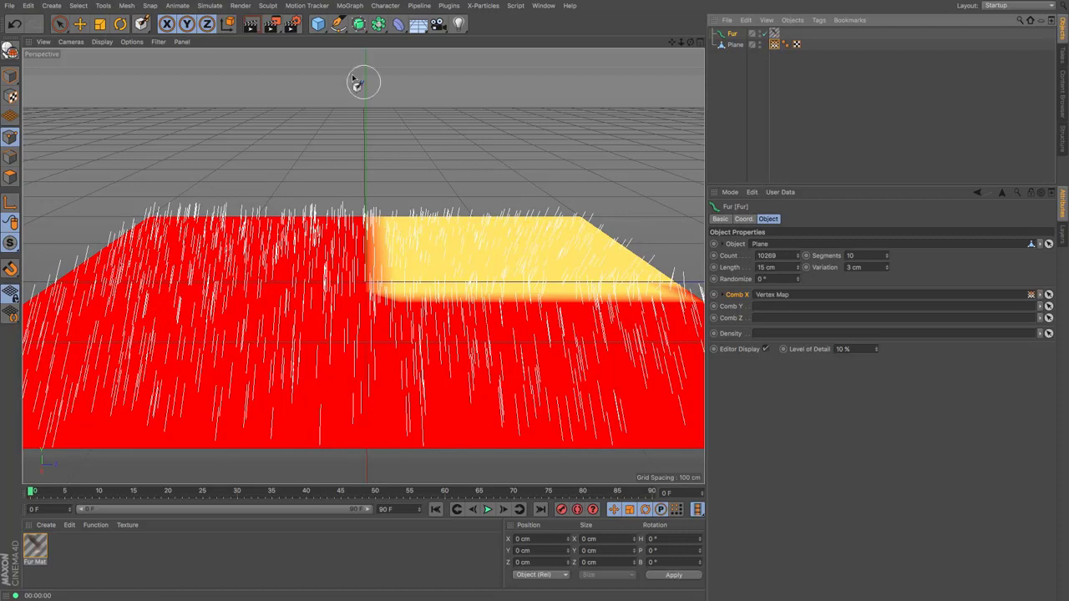
{"action": "left_click", "coordinate": [251, 24]}
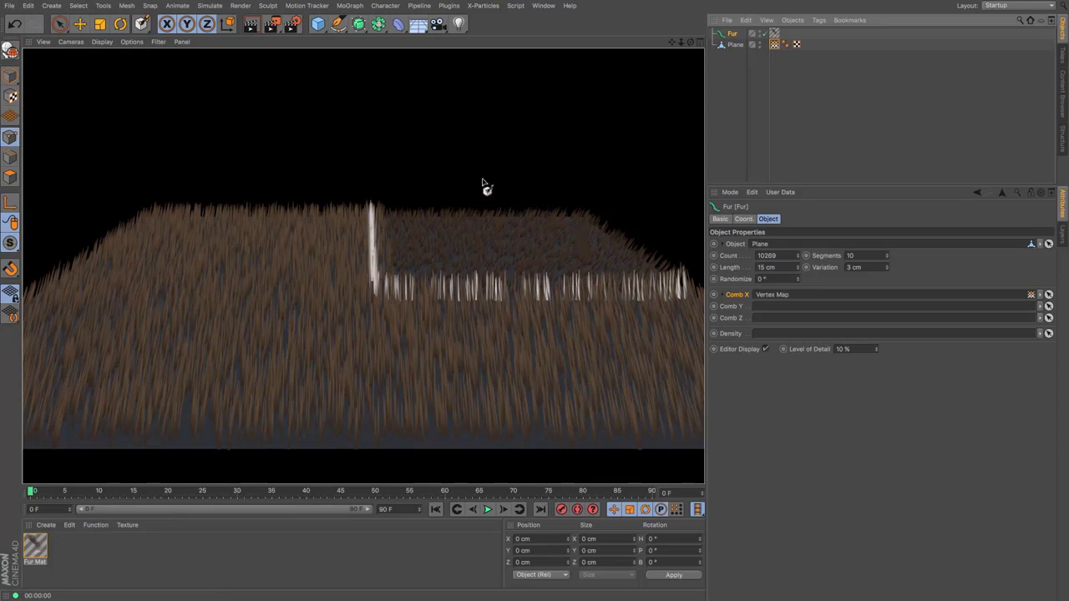
Step: Paint an orange blend across the yellow-red boundary at 50% and 20% brush opacity
{"action": "left_click", "coordinate": [143, 25]}
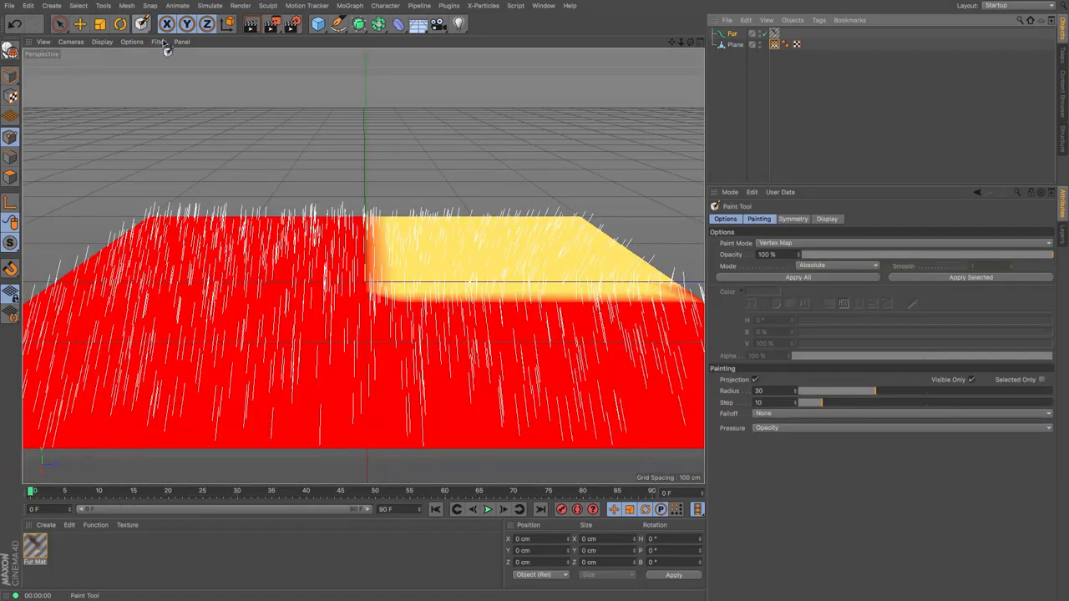
{"action": "left_click", "coordinate": [928, 255]}
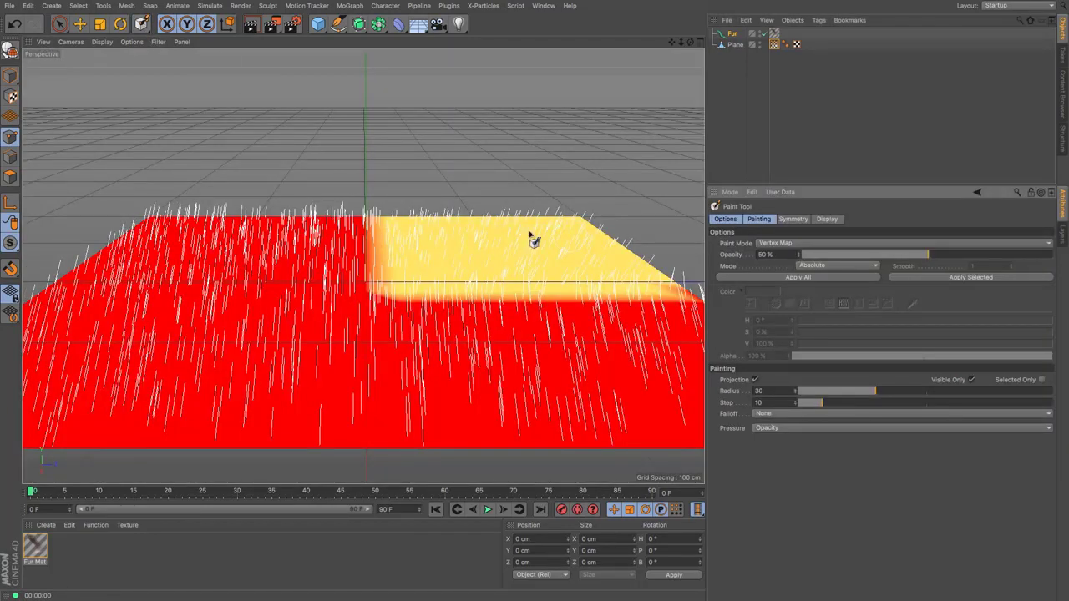
{"action": "mouse_move", "coordinate": [429, 291]}
{"action": "left_mouse_down"}
{"action": "mouse_move", "coordinate": [382, 289]}
{"action": "mouse_move", "coordinate": [599, 281]}
{"action": "mouse_move", "coordinate": [432, 273]}
{"action": "mouse_move", "coordinate": [475, 259]}
{"action": "mouse_move", "coordinate": [398, 283]}
{"action": "mouse_move", "coordinate": [402, 244]}
{"action": "mouse_move", "coordinate": [527, 266]}
{"action": "mouse_move", "coordinate": [441, 265]}
{"action": "mouse_move", "coordinate": [413, 233]}
{"action": "mouse_move", "coordinate": [527, 244]}
{"action": "mouse_move", "coordinate": [573, 269]}
{"action": "left_mouse_up"}
{"action": "left_click", "coordinate": [999, 255]}
{"action": "left_click", "coordinate": [852, 255]}
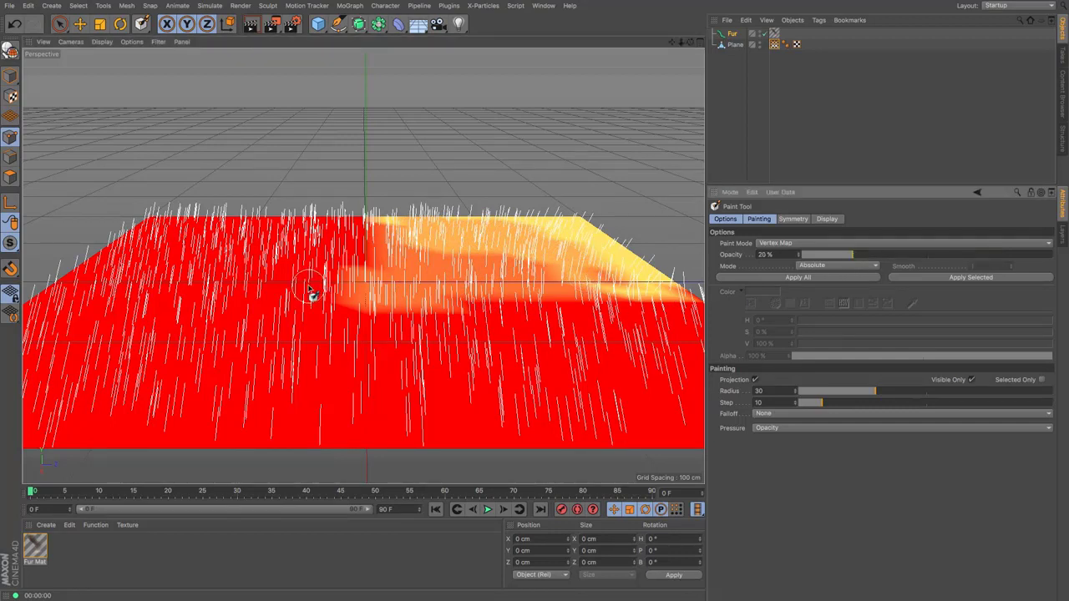
{"action": "mouse_move", "coordinate": [366, 239]}
{"action": "left_mouse_down"}
{"action": "mouse_move", "coordinate": [413, 325]}
{"action": "mouse_move", "coordinate": [633, 324]}
{"action": "mouse_move", "coordinate": [680, 303]}
{"action": "mouse_move", "coordinate": [468, 295]}
{"action": "mouse_move", "coordinate": [406, 242]}
{"action": "mouse_move", "coordinate": [351, 244]}
{"action": "left_mouse_up"}
Step: Paint the plane's middle and upper-left at 85% and 50% opacity, ending at 100%
{"action": "left_click", "coordinate": [830, 255]}
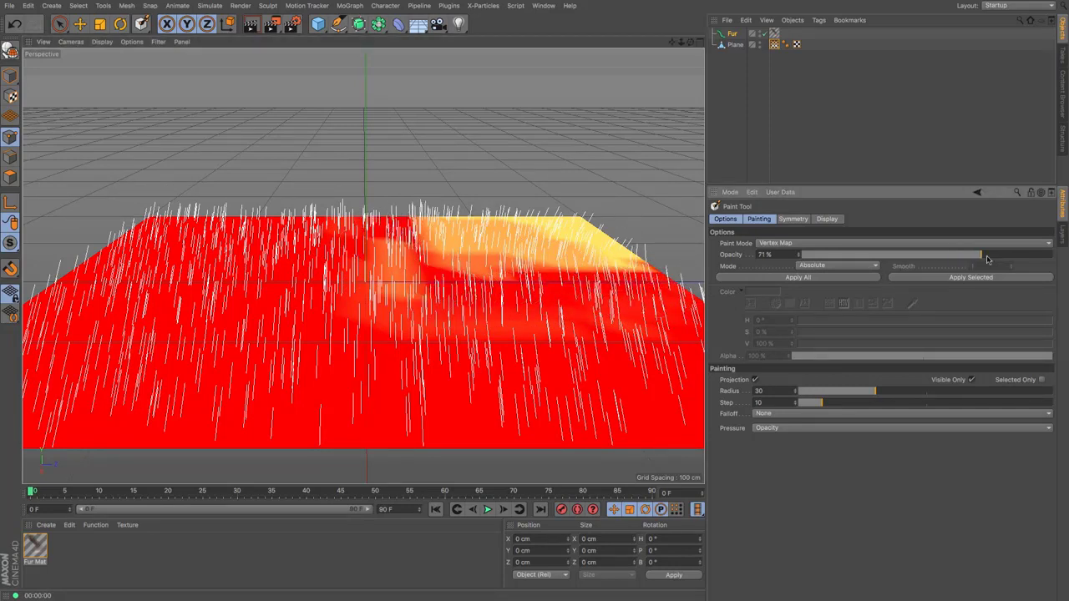
{"action": "left_click", "coordinate": [1016, 255]}
{"action": "mouse_move", "coordinate": [590, 271]}
{"action": "left_mouse_down"}
{"action": "mouse_move", "coordinate": [482, 299]}
{"action": "mouse_move", "coordinate": [421, 341]}
{"action": "mouse_move", "coordinate": [451, 266]}
{"action": "mouse_move", "coordinate": [397, 305]}
{"action": "mouse_move", "coordinate": [393, 337]}
{"action": "mouse_move", "coordinate": [468, 367]}
{"action": "mouse_move", "coordinate": [480, 324]}
{"action": "mouse_move", "coordinate": [419, 324]}
{"action": "mouse_move", "coordinate": [443, 372]}
{"action": "left_mouse_up"}
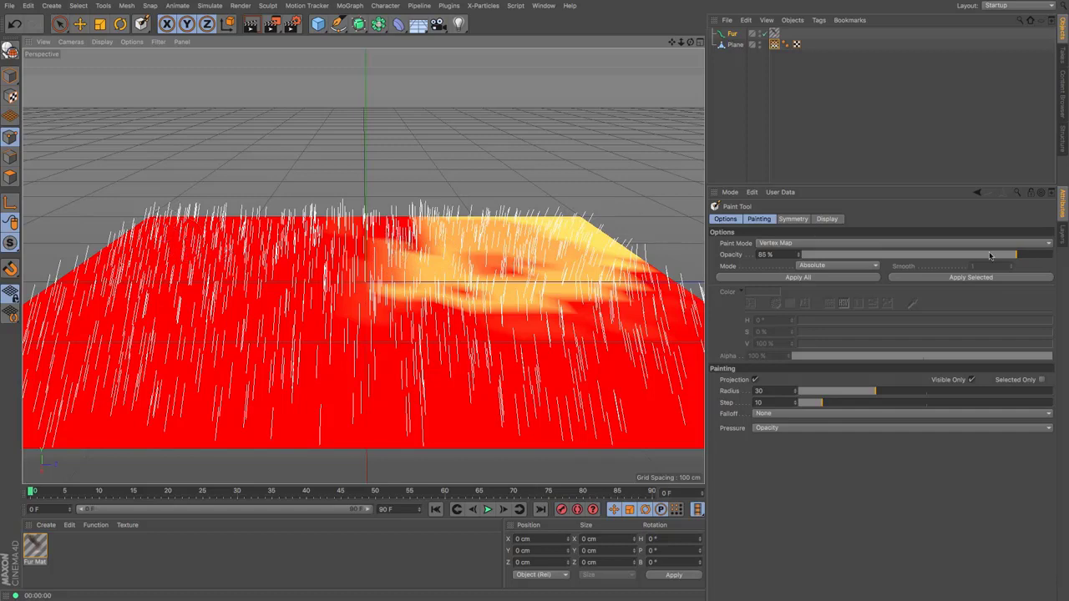
{"action": "left_click", "coordinate": [926, 260]}
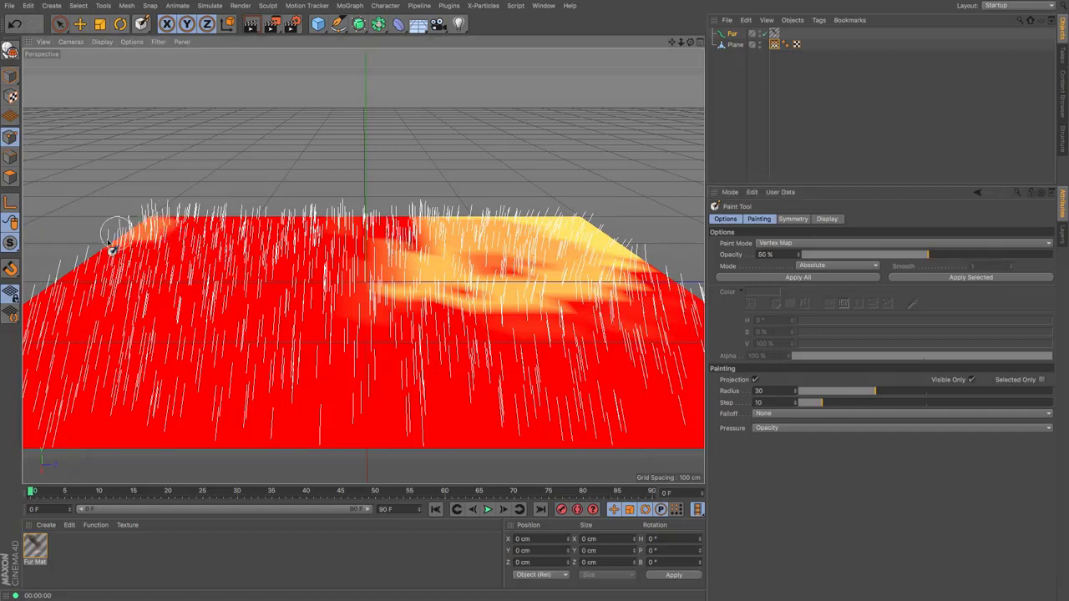
{"action": "mouse_move", "coordinate": [112, 244]}
{"action": "left_mouse_down"}
{"action": "mouse_move", "coordinate": [191, 244]}
{"action": "mouse_move", "coordinate": [122, 287]}
{"action": "mouse_move", "coordinate": [77, 287]}
{"action": "mouse_move", "coordinate": [120, 241]}
{"action": "mouse_move", "coordinate": [177, 210]}
{"action": "mouse_move", "coordinate": [221, 244]}
{"action": "mouse_move", "coordinate": [263, 202]}
{"action": "mouse_move", "coordinate": [122, 295]}
{"action": "mouse_move", "coordinate": [201, 270]}
{"action": "mouse_move", "coordinate": [203, 225]}
{"action": "left_mouse_up"}
{"action": "left_click", "coordinate": [1013, 255]}
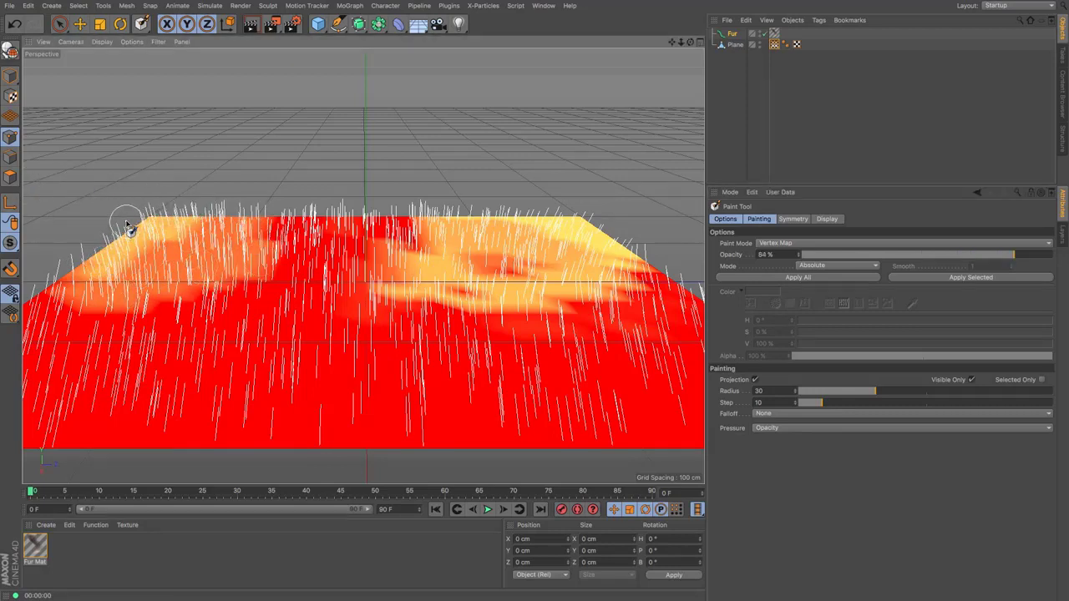
{"action": "left_click", "coordinate": [1048, 255]}
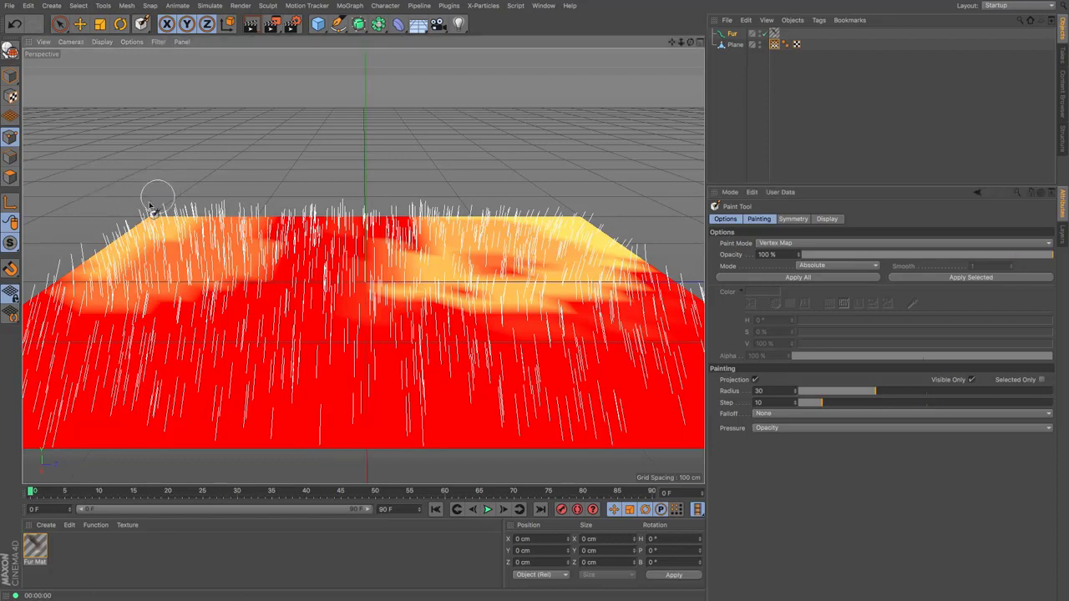
Step: Render to check the painted fur, then reselect the Vertex Map tag and Plane
{"action": "left_click", "coordinate": [261, 26]}
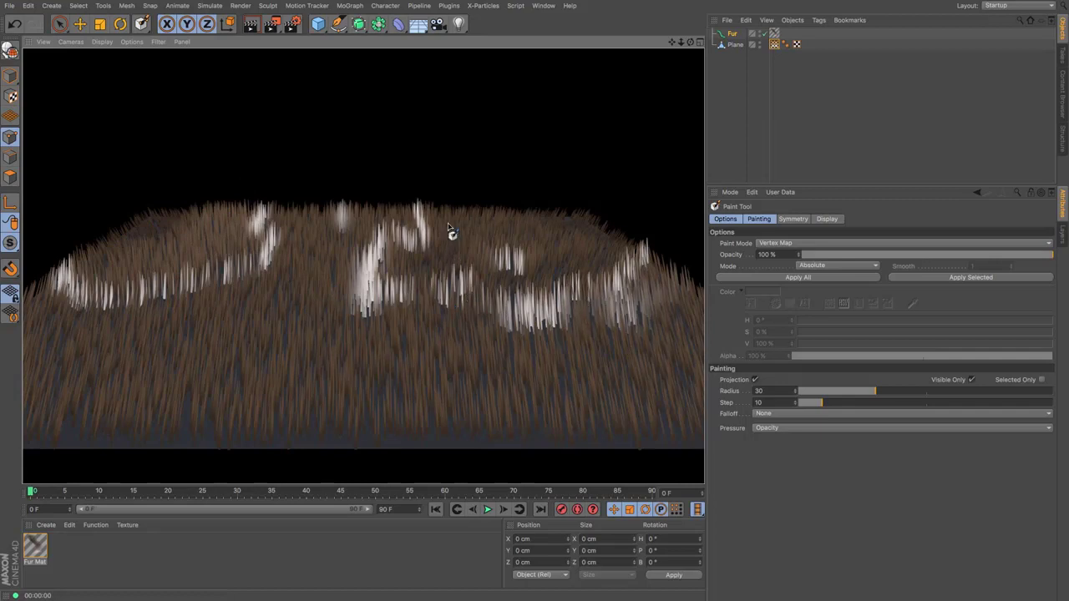
{"action": "left_click", "coordinate": [775, 44]}
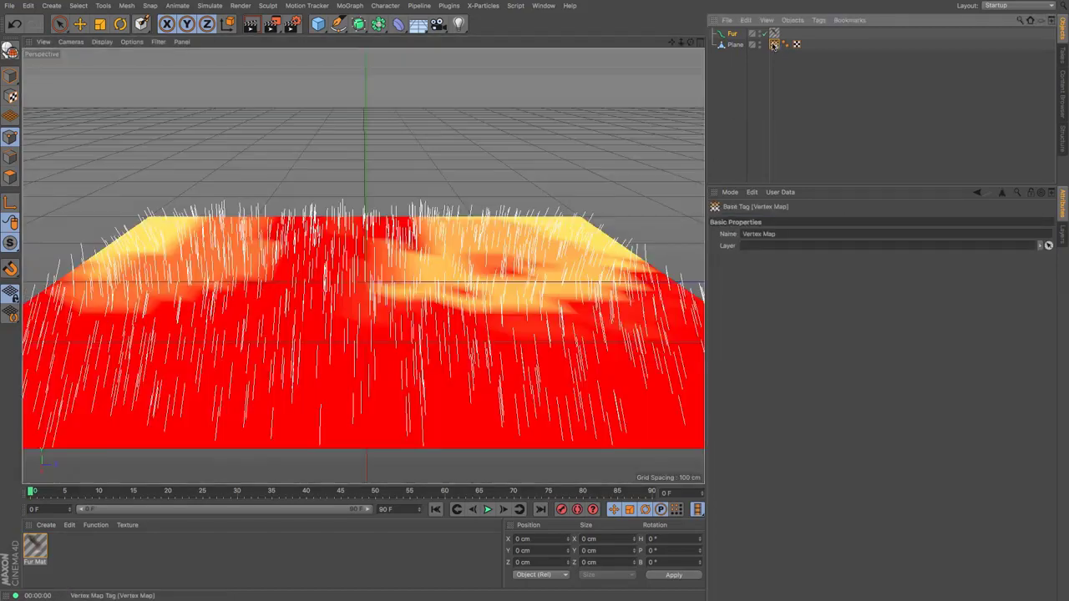
{"action": "left_click", "coordinate": [736, 44]}
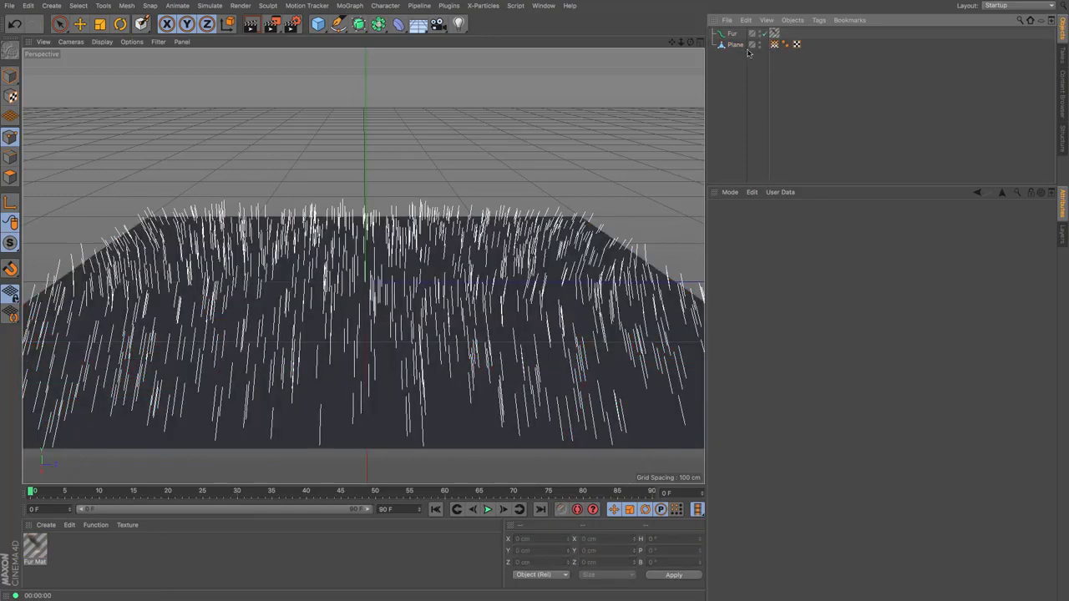
Step: Paint a front vertex-map patch, link it to Fur Comb X and Z, render, then remove the tag
{"action": "mouse_move", "coordinate": [313, 382]}
{"action": "left_mouse_down"}
{"action": "mouse_move", "coordinate": [337, 360]}
{"action": "mouse_move", "coordinate": [395, 372]}
{"action": "mouse_move", "coordinate": [333, 391]}
{"action": "mouse_move", "coordinate": [353, 390]}
{"action": "mouse_move", "coordinate": [346, 425]}
{"action": "mouse_move", "coordinate": [328, 426]}
{"action": "mouse_move", "coordinate": [370, 429]}
{"action": "left_mouse_up"}
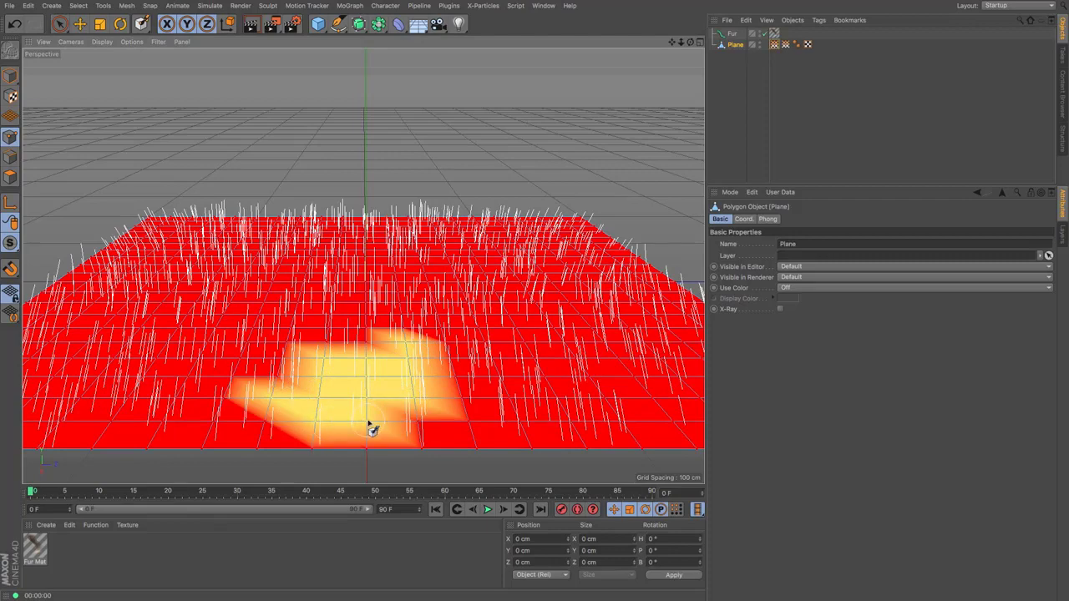
{"action": "left_click", "coordinate": [732, 34]}
{"action": "left_click_drag", "start_coordinate": [774, 44], "coordinate": [777, 318]}
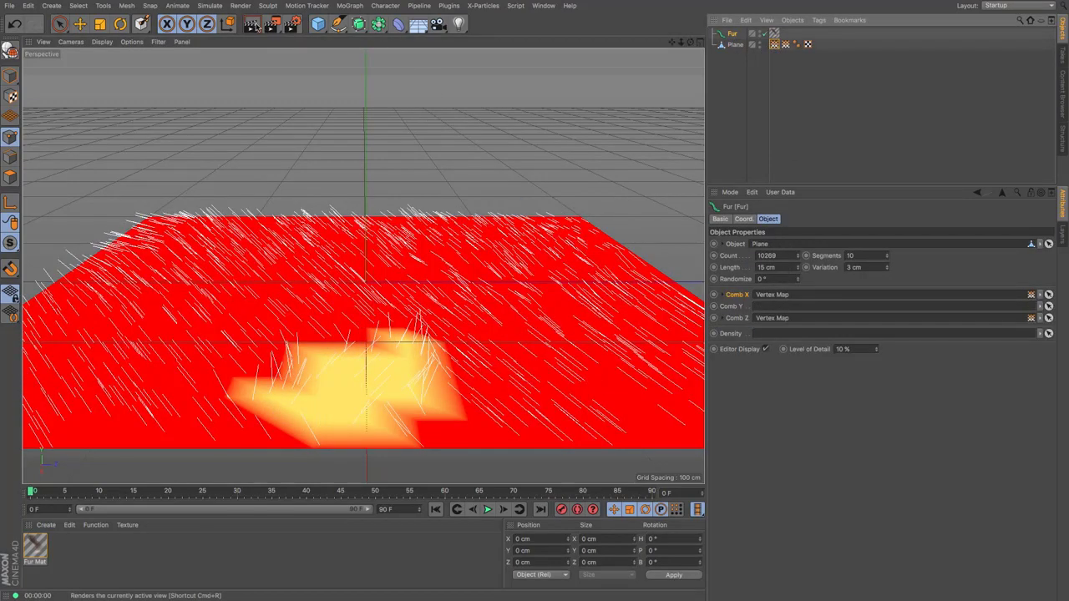
{"action": "key", "text": "super+r"}
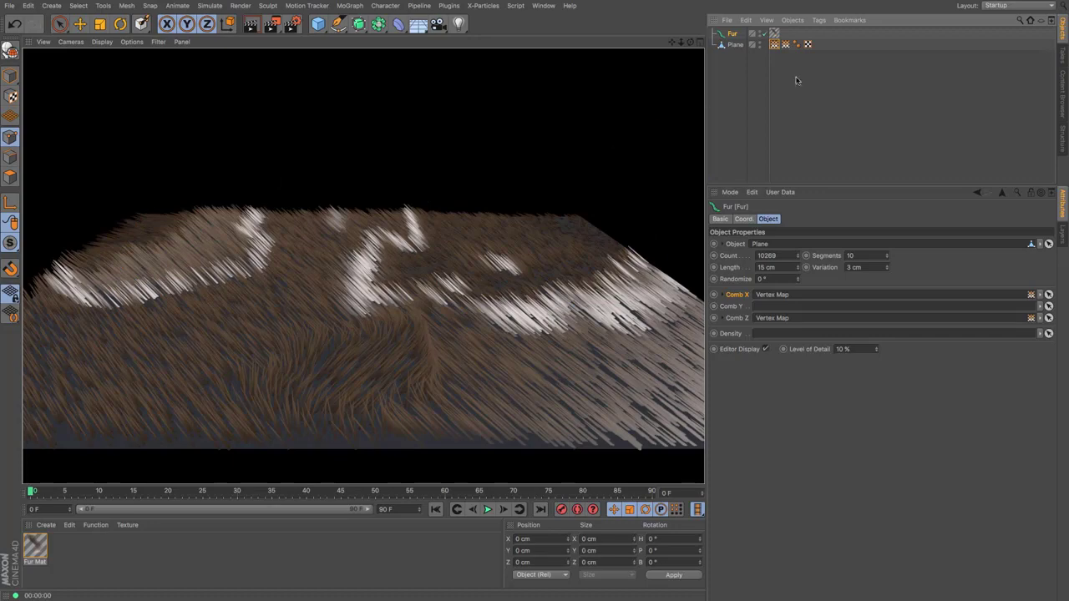
{"action": "mouse_move", "coordinate": [797, 45]}
{"action": "left_mouse_down"}
{"action": "mouse_move", "coordinate": [780, 53]}
{"action": "mouse_move", "coordinate": [776, 44]}
{"action": "left_mouse_up"}
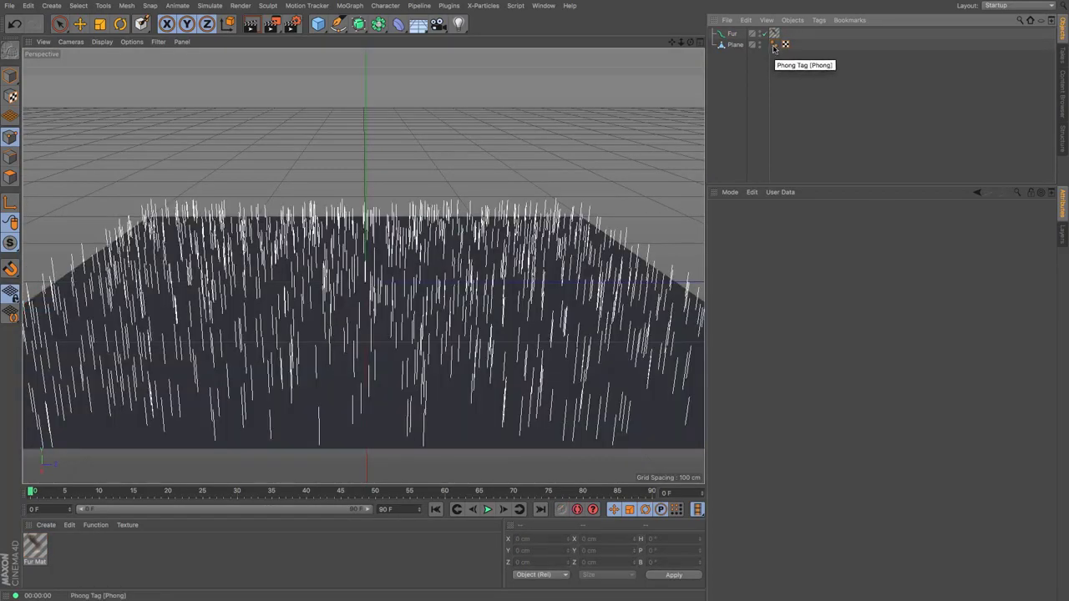
Step: Render the view to confirm the fur stands straight and uncombed across the plane
{"action": "left_click", "coordinate": [251, 23]}
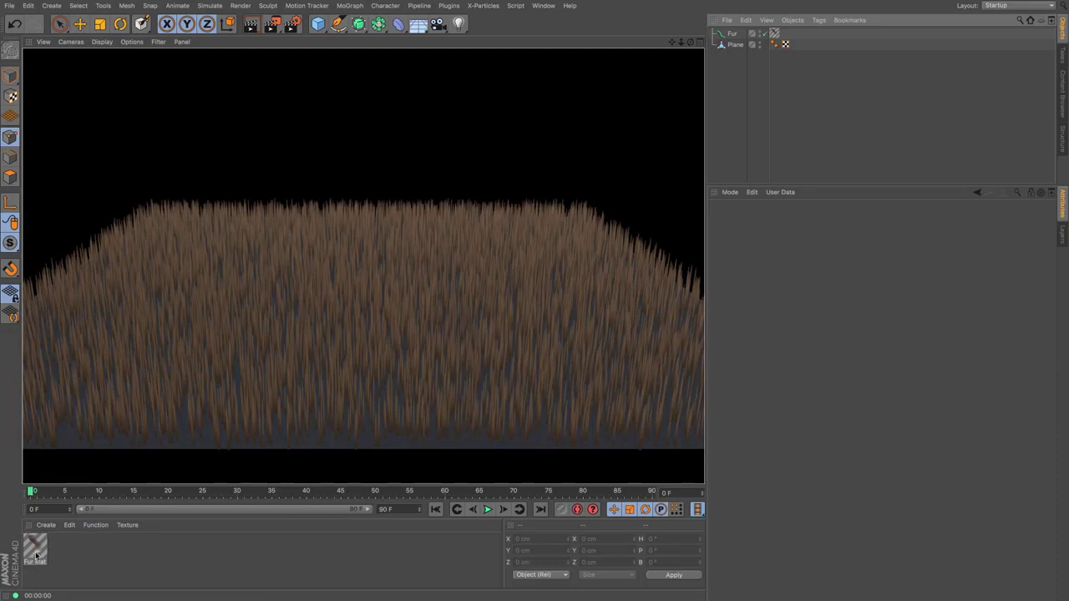
Step: Open Fur Mat in the material editor and expand its Color channel gradient knots
{"action": "double_click", "coordinate": [35, 552]}
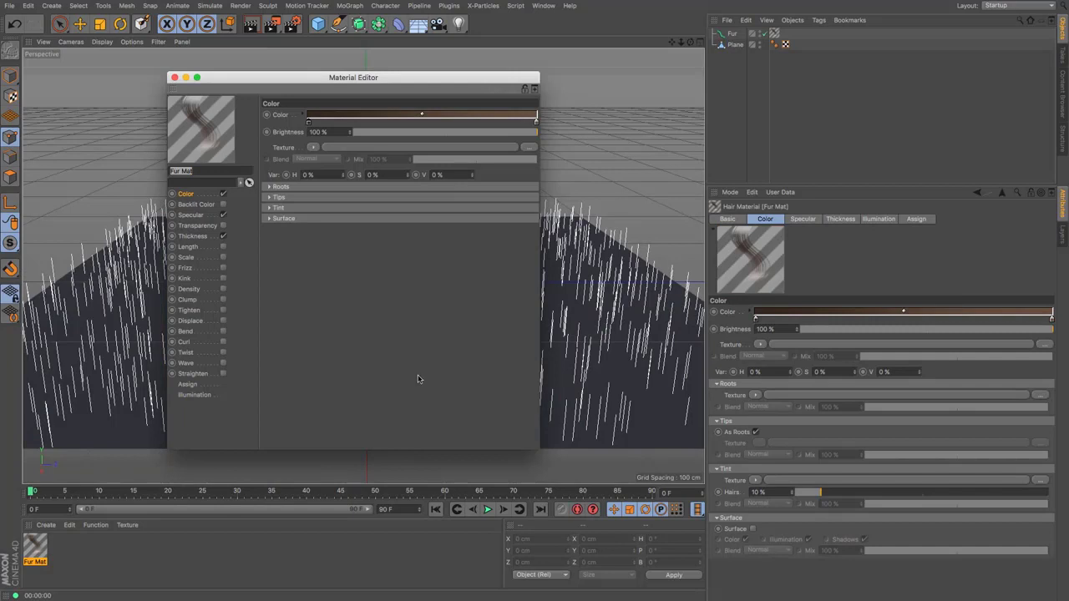
{"action": "left_click_drag", "start_coordinate": [277, 80], "coordinate": [791, 115]}
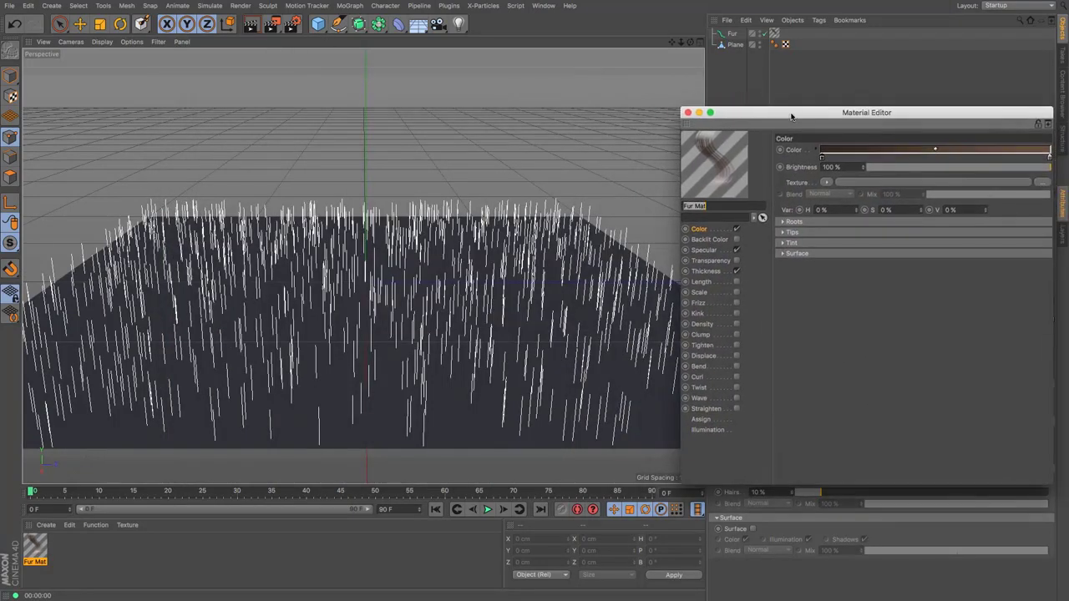
{"action": "left_click", "coordinate": [700, 232]}
{"action": "left_click", "coordinate": [816, 151]}
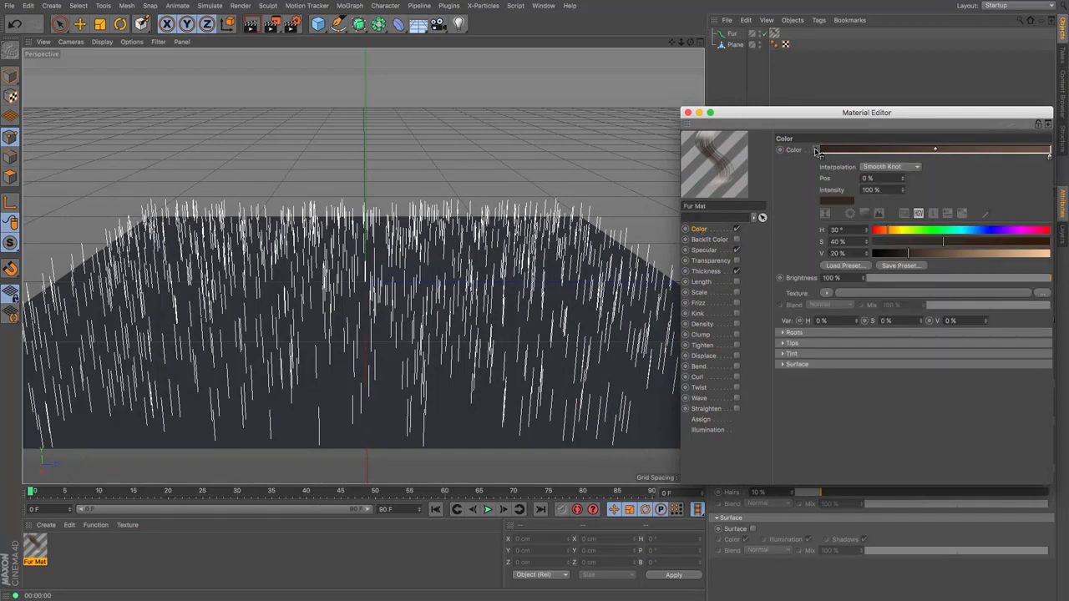
Step: Set the gradient knot to green H 135°, S 96%, V 33%, then render to check
{"action": "left_click", "coordinate": [939, 234]}
{"action": "left_click_drag", "start_coordinate": [954, 241], "coordinate": [1042, 244]}
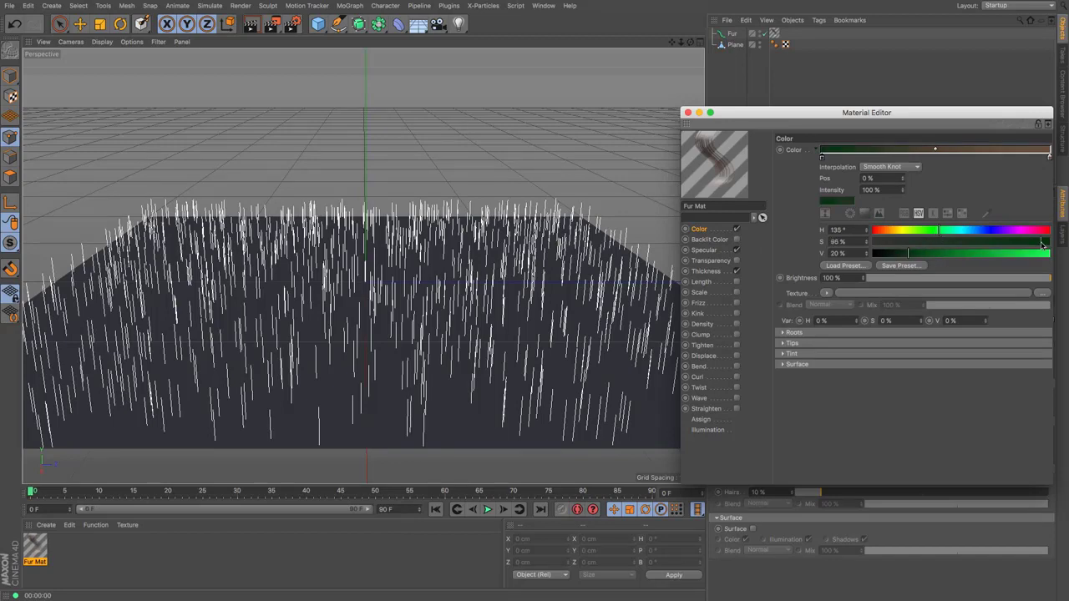
{"action": "left_click", "coordinate": [963, 253]}
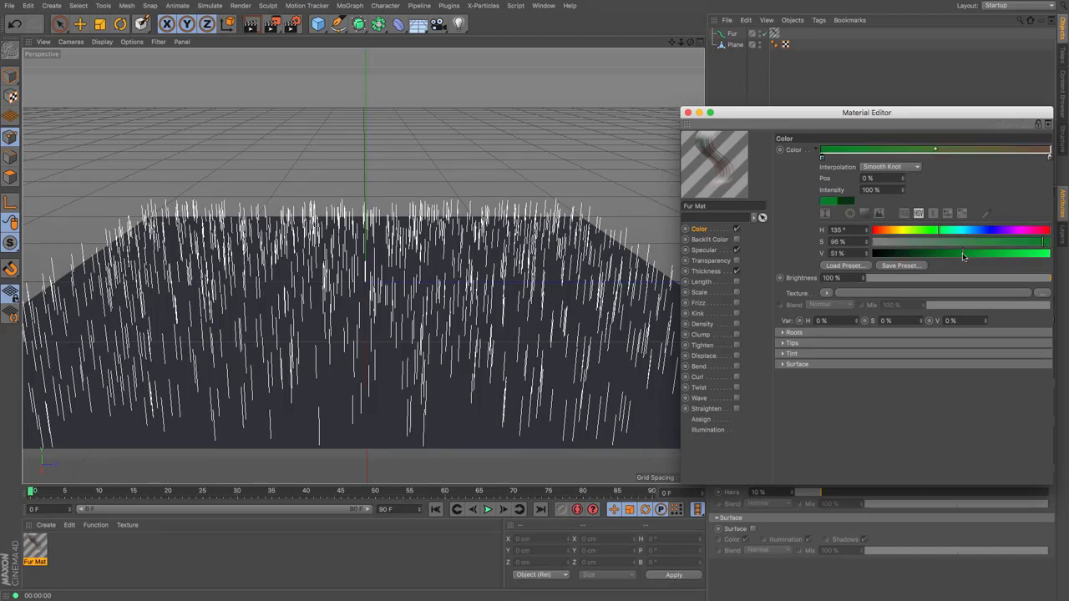
{"action": "double_click", "coordinate": [1048, 158]}
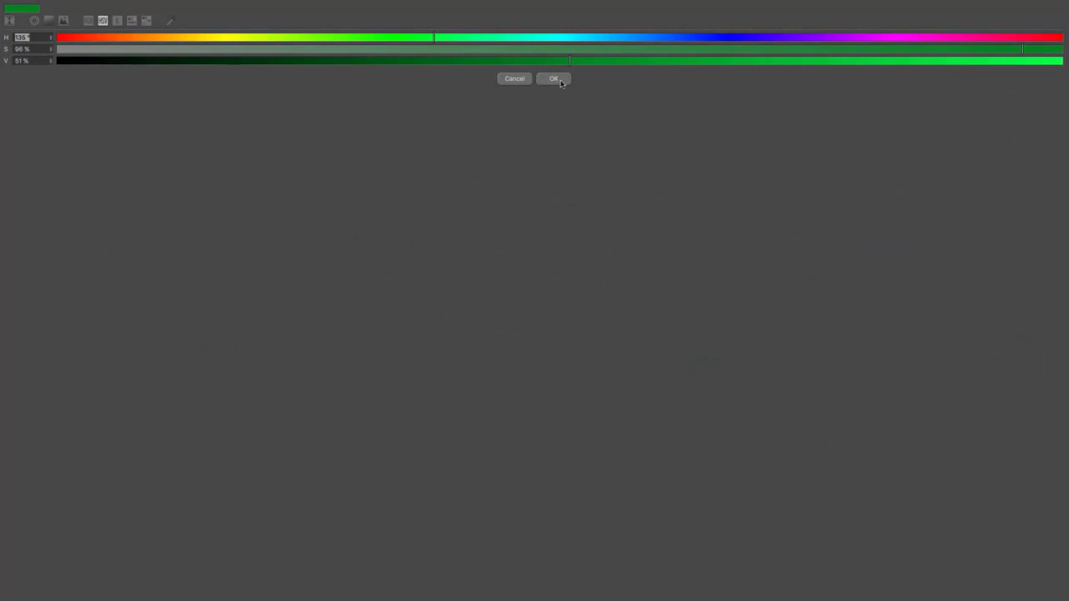
{"action": "left_click", "coordinate": [362, 48]}
{"action": "left_click", "coordinate": [561, 81]}
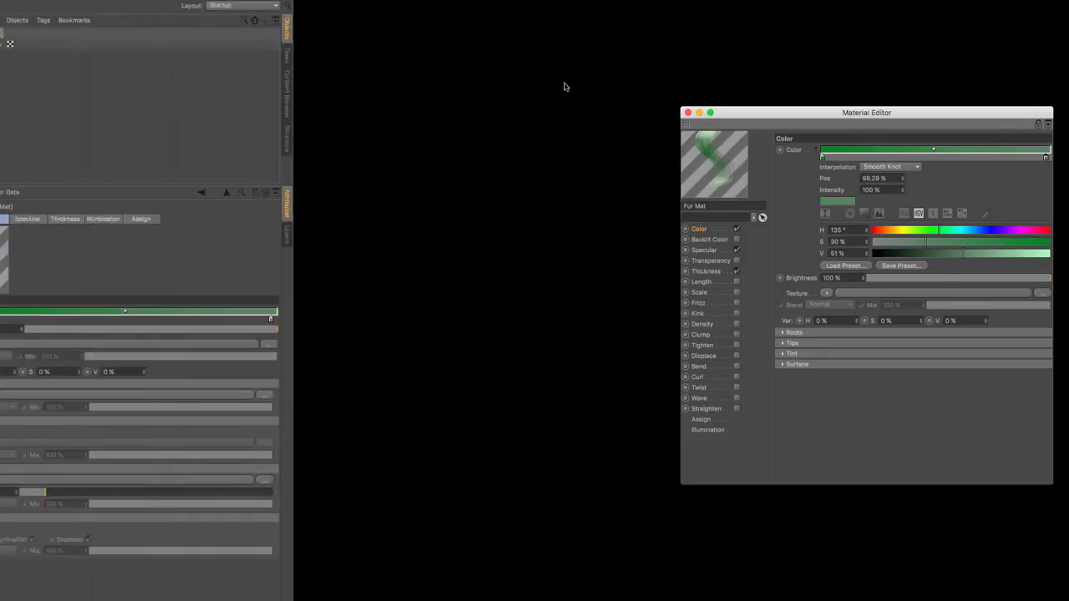
{"action": "key", "text": "ctrl+r"}
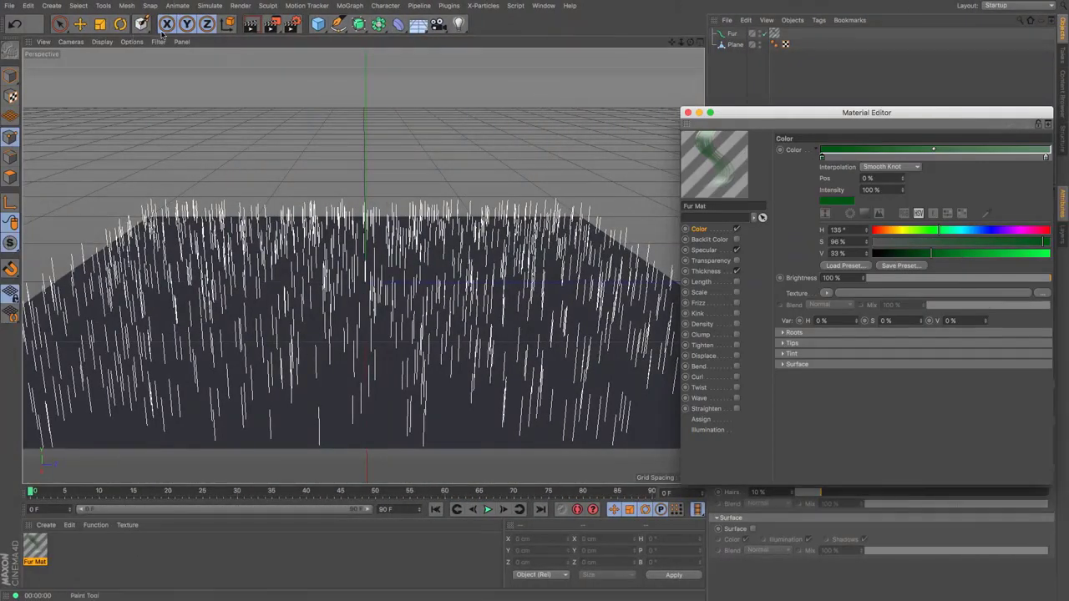
Step: Render the viewport to show the plane as a dense field of dark green grass strands
{"action": "left_click", "coordinate": [251, 24]}
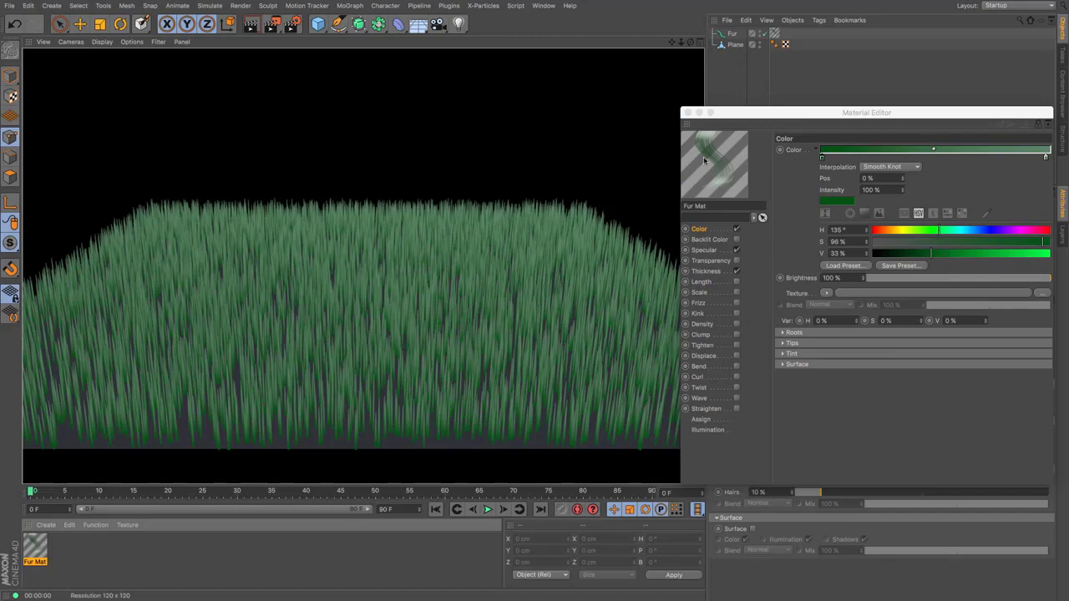
{"action": "left_click_drag", "start_coordinate": [749, 114], "coordinate": [753, 123]}
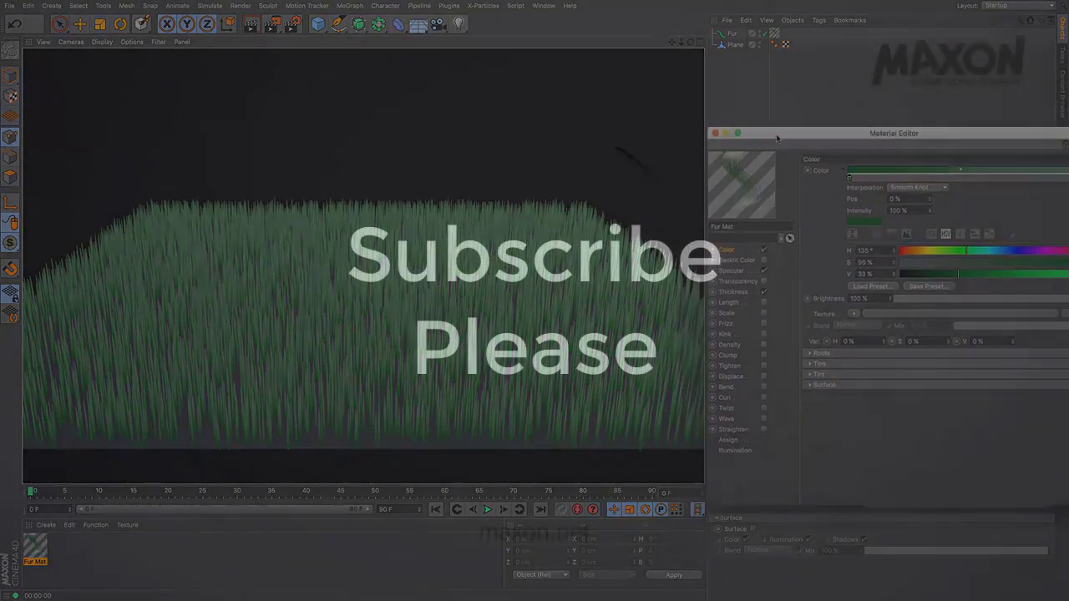